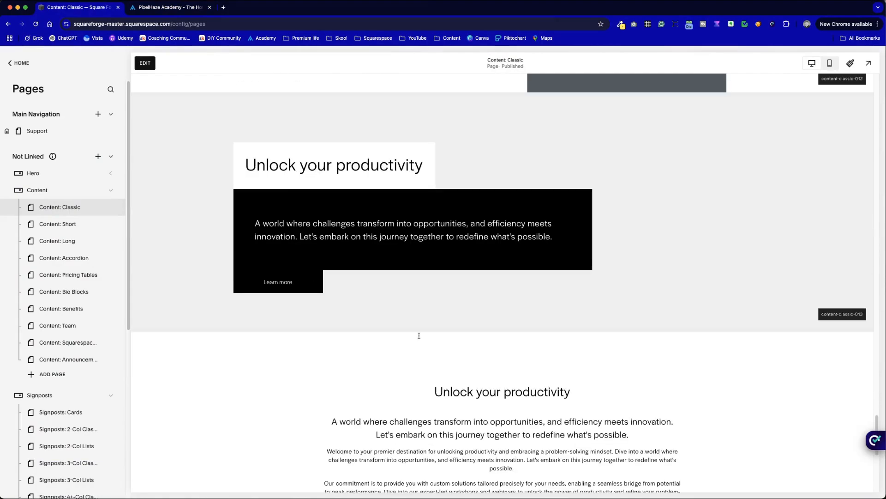
scroll(421, 337, down, 3)
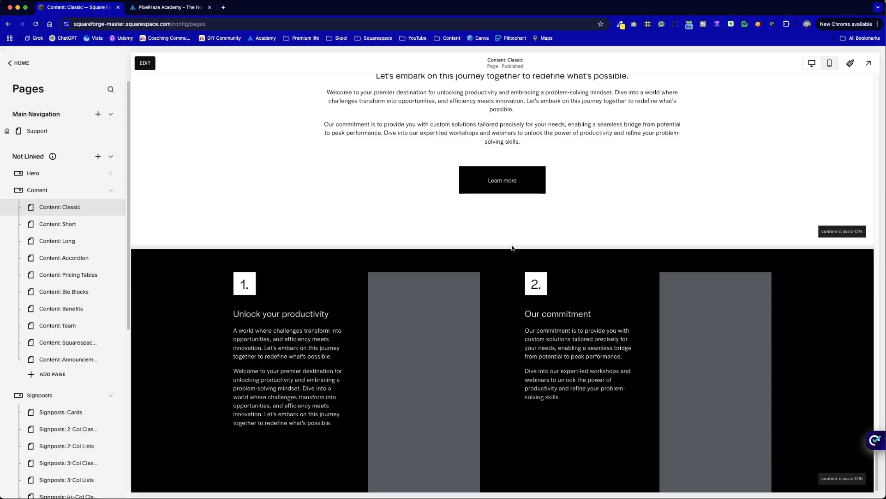
Step: Look over the Content: Classic page's sections and open the Content: Team page
scroll(510, 249, up, 20)
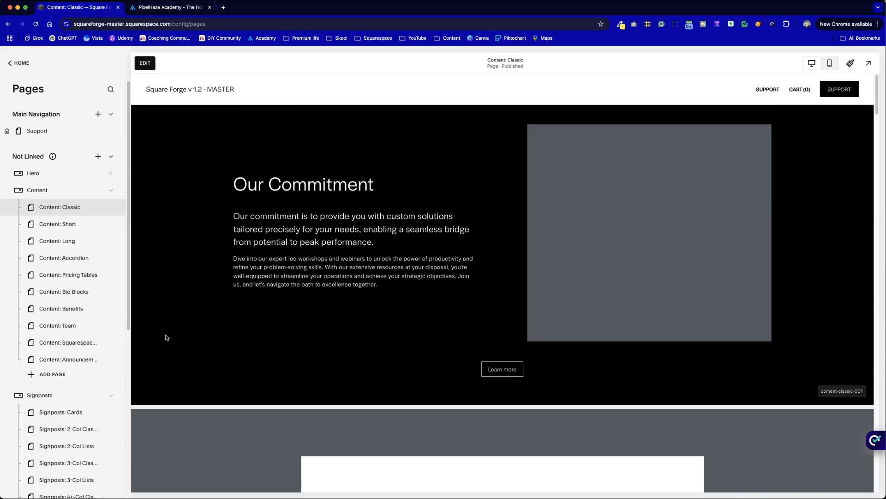
scroll(69, 329, down, 1)
click(69, 311)
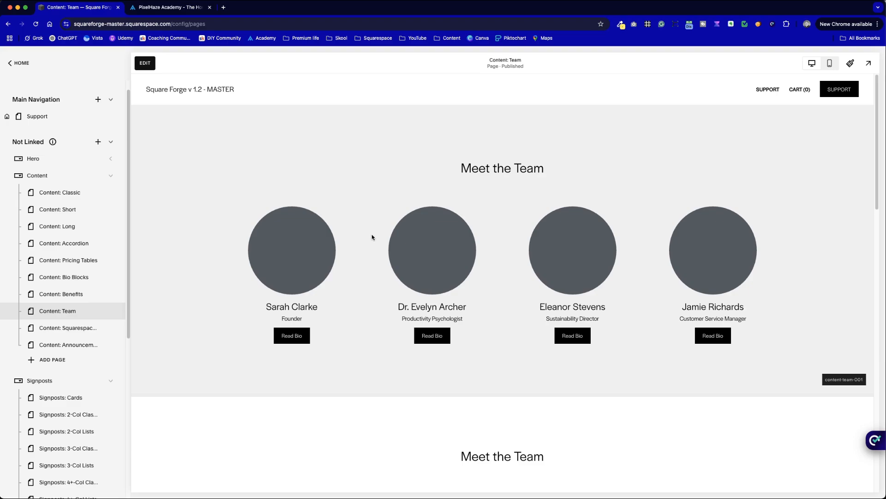
Step: Switch to the PixelHaze Academy site to examine its coaches section's heading, names and skill lists, and return to the Squarespace page
key(ctrl+Tab)
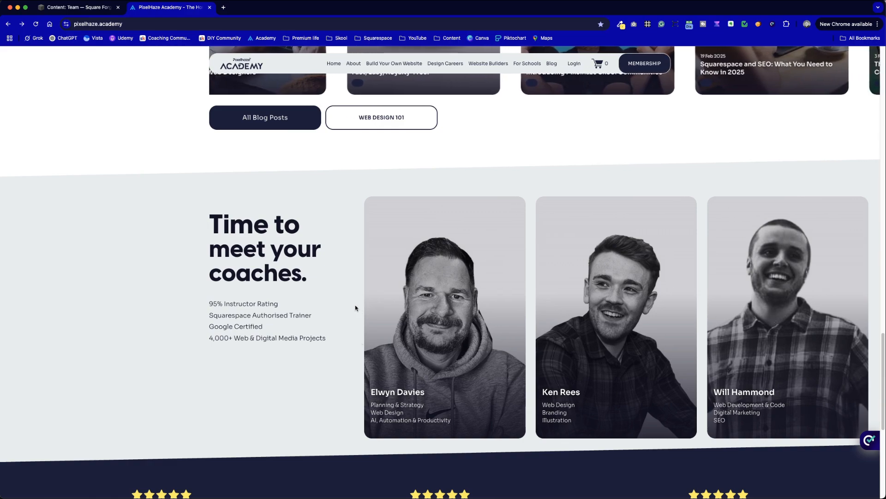
drag(367, 389, 453, 424)
click(453, 424)
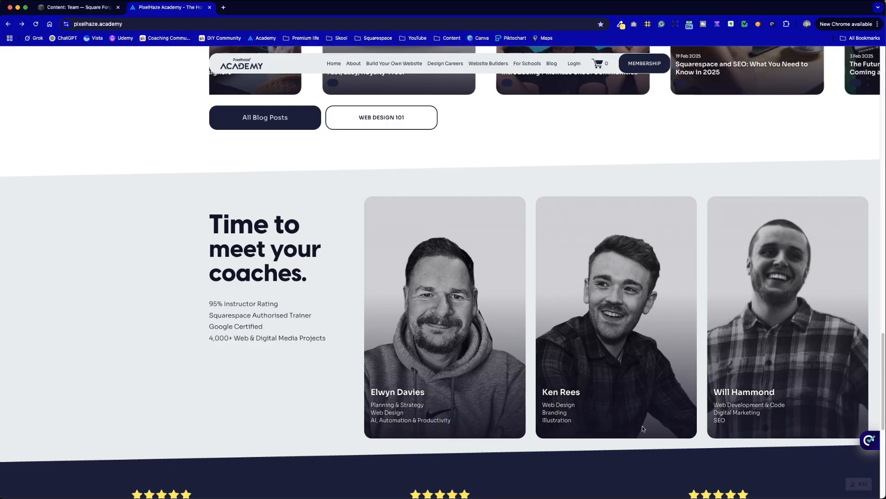
drag(549, 392, 511, 445)
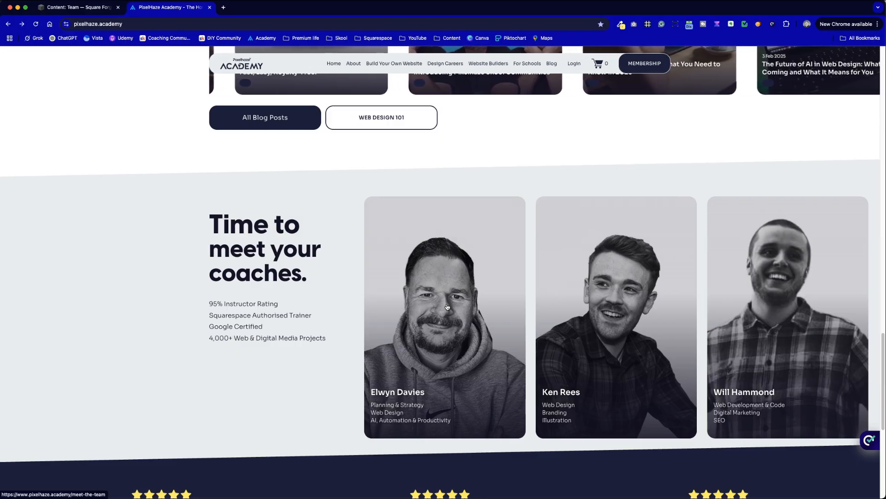
key(ctrl+shift+Tab)
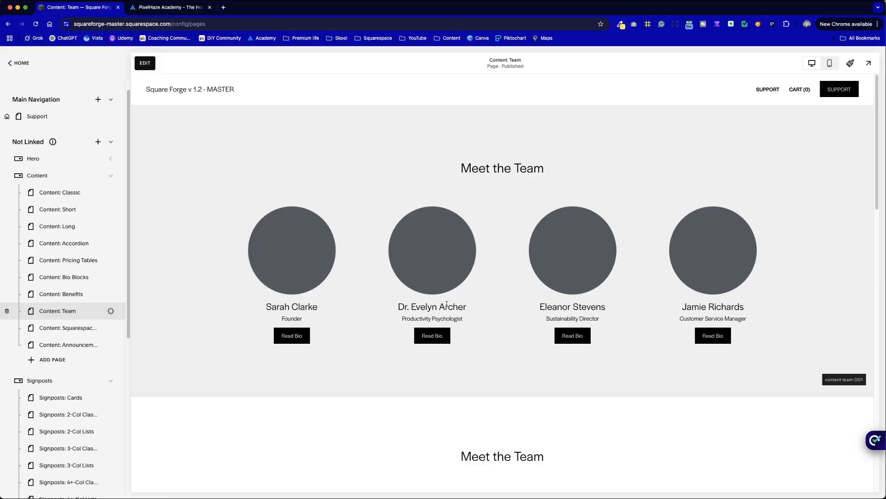
Step: Examine the team section layouts on the Content: Team page, including the headings, names, job titles and bio texts
scroll(430, 411, down, 6)
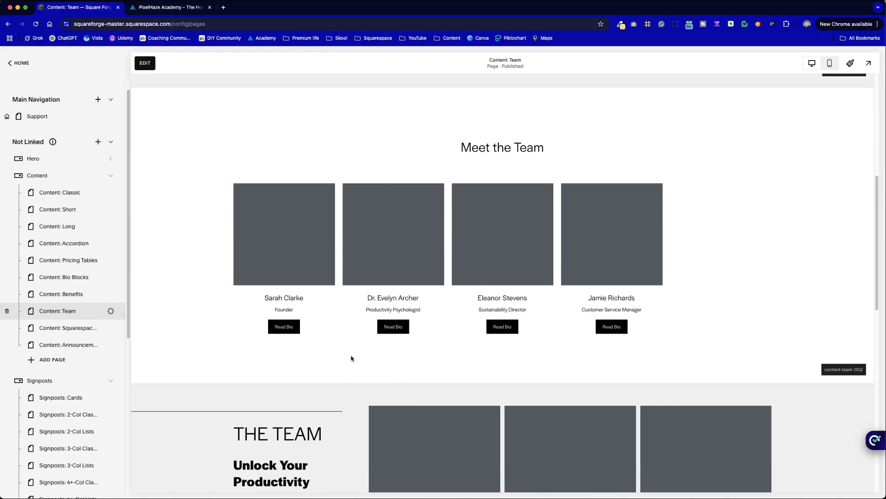
scroll(362, 419, down, 10)
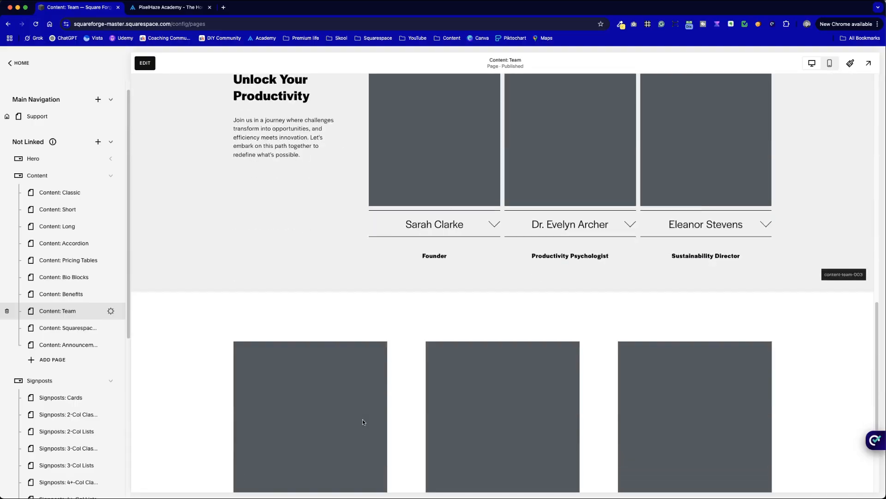
scroll(362, 419, up, 5)
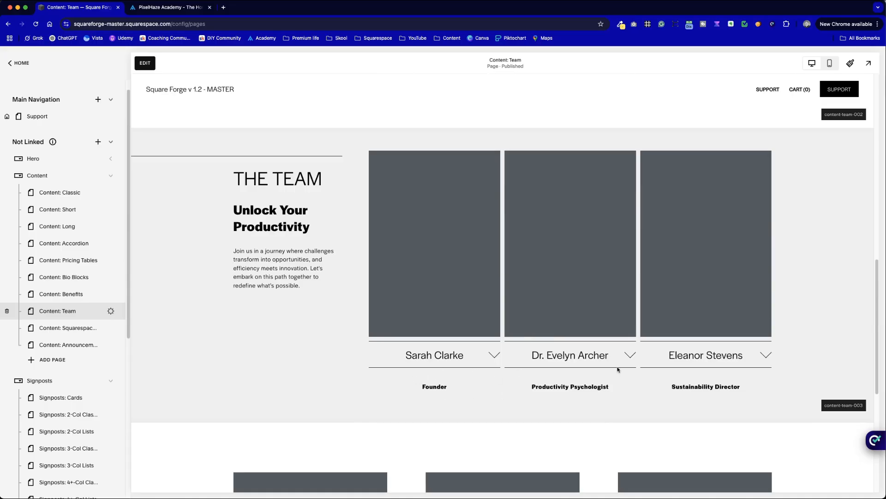
drag(252, 186, 373, 279)
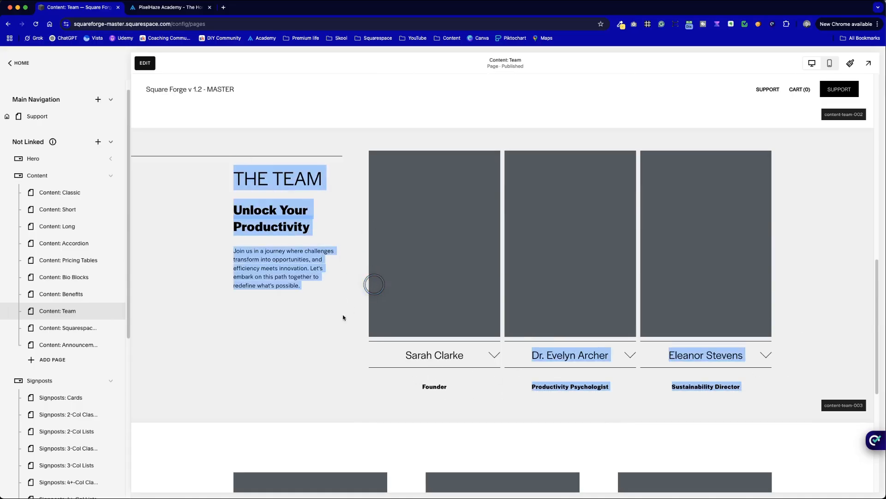
scroll(343, 318, down, 5)
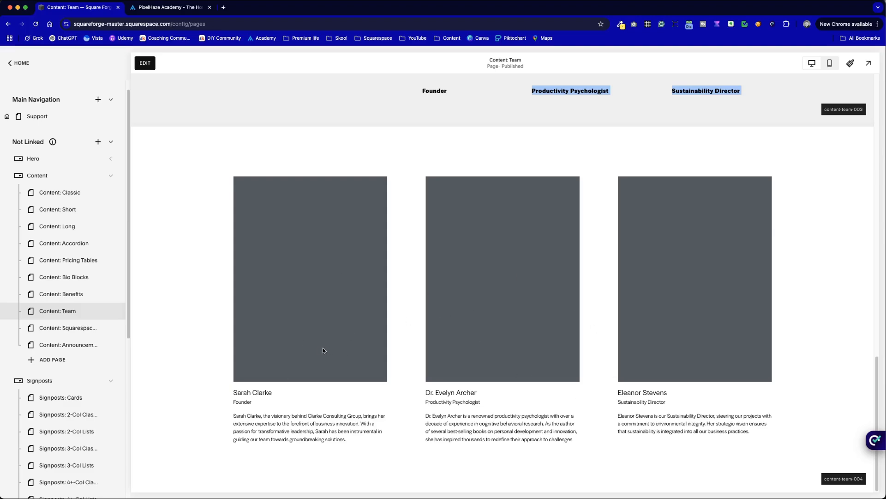
scroll(312, 195, up, 5)
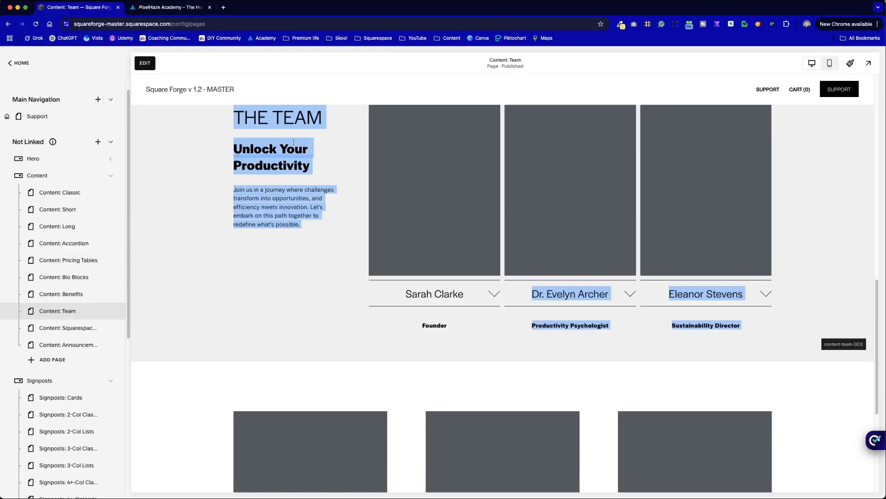
scroll(295, 332, down, 5)
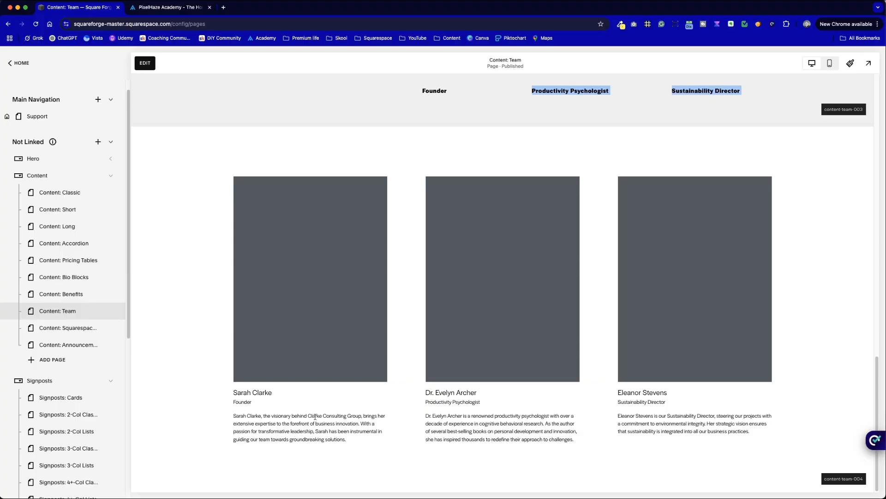
drag(237, 416, 384, 443)
drag(423, 415, 563, 438)
click(695, 455)
drag(609, 413, 773, 430)
click(723, 411)
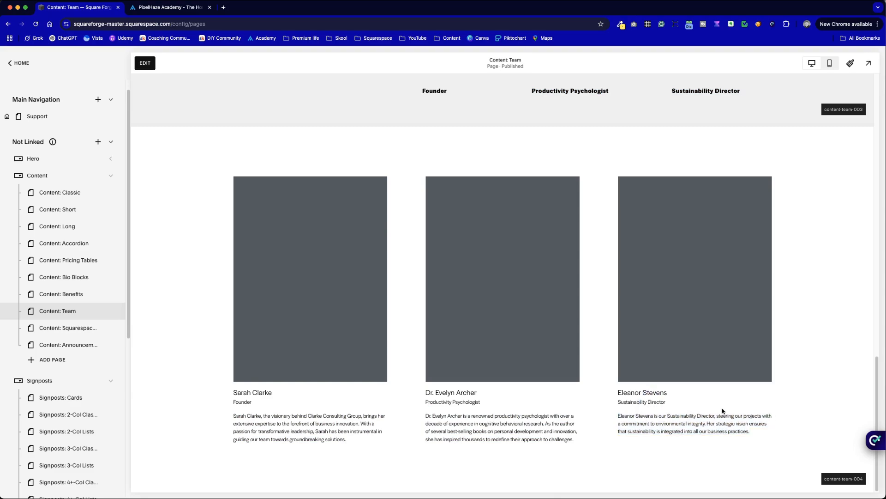
drag(690, 404, 643, 393)
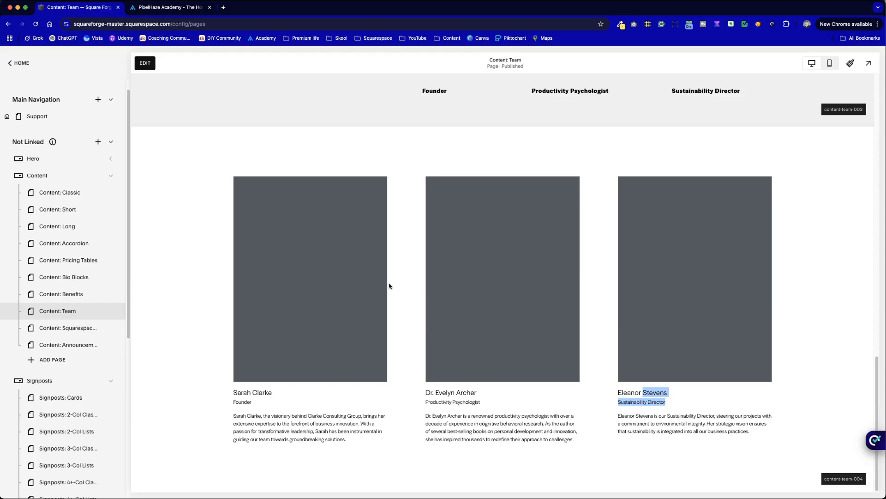
Step: Start editing the Content: Team page and duplicate the content-team-004 section with its three team members
click(152, 68)
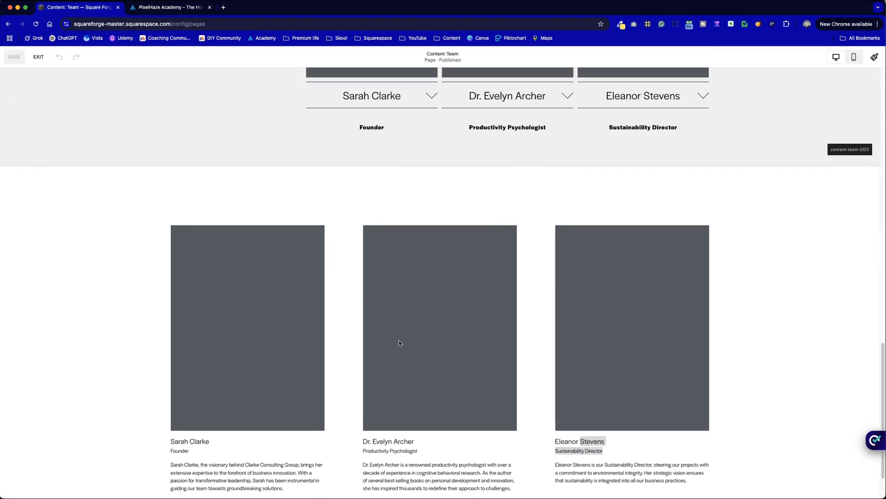
scroll(451, 318, down, 2)
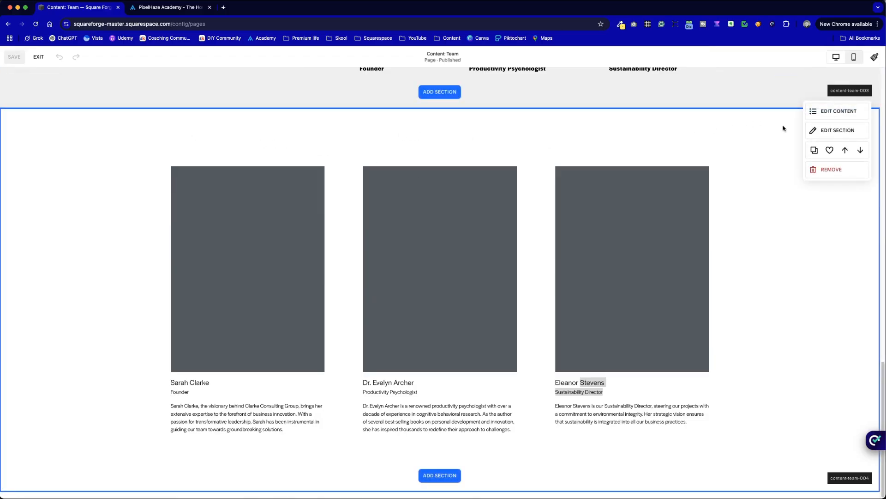
click(818, 154)
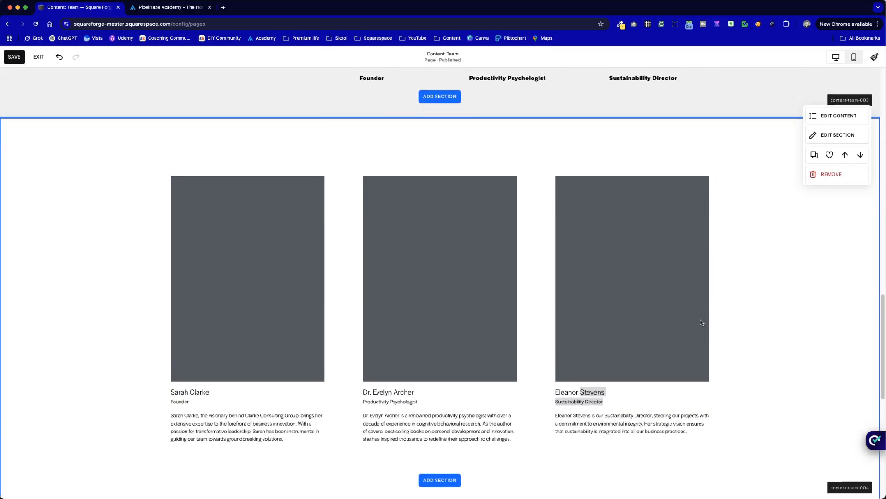
click(733, 391)
drag(748, 414, 420, 226)
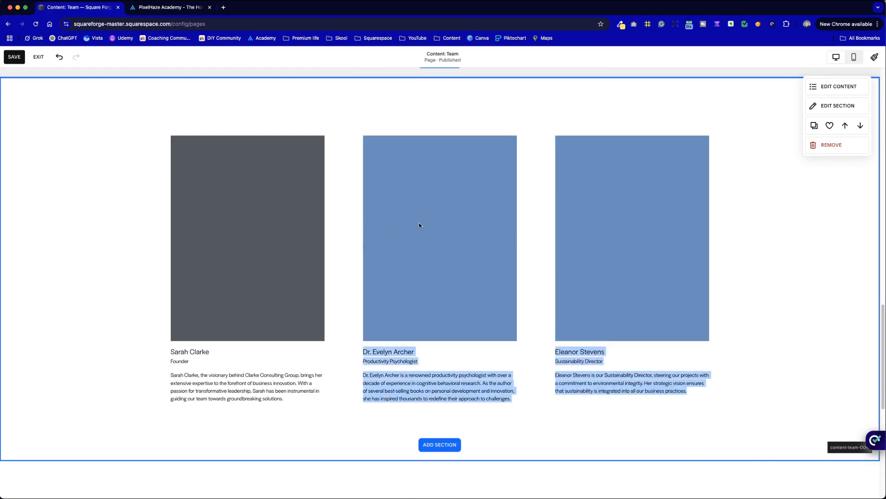
click(105, 114)
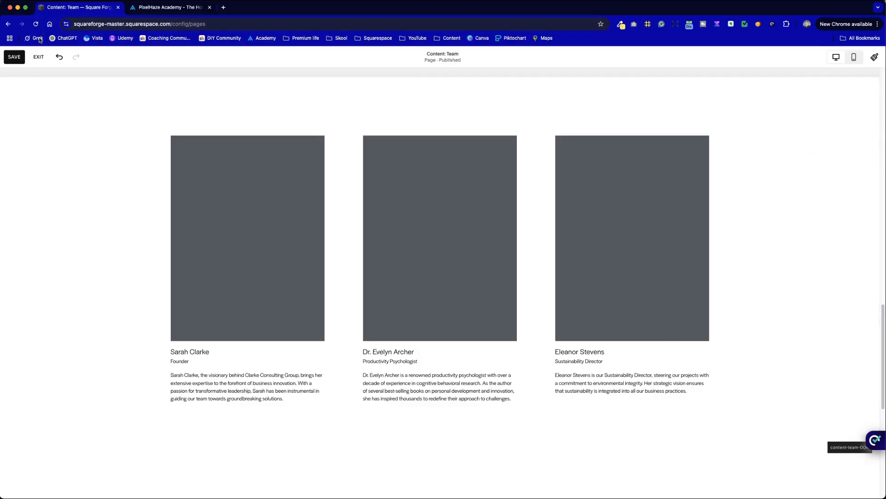
Step: Save the page changes and leave edit mode
scroll(289, 267, up, 1)
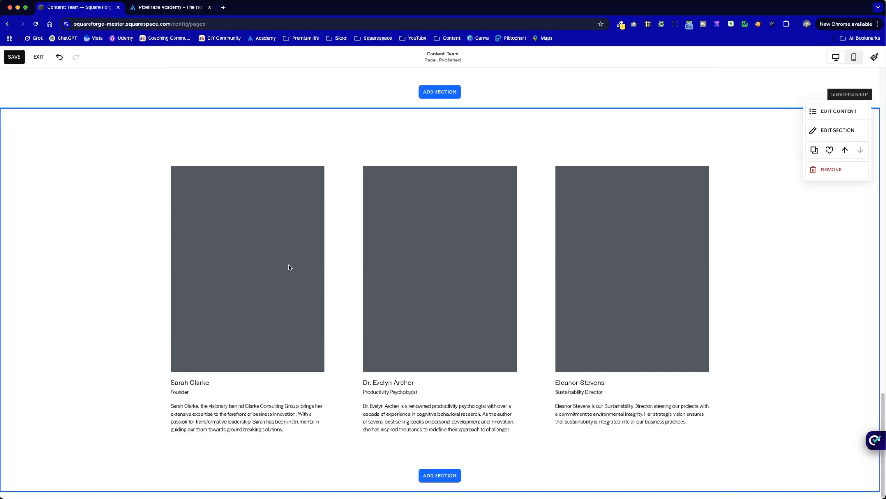
click(14, 57)
click(38, 57)
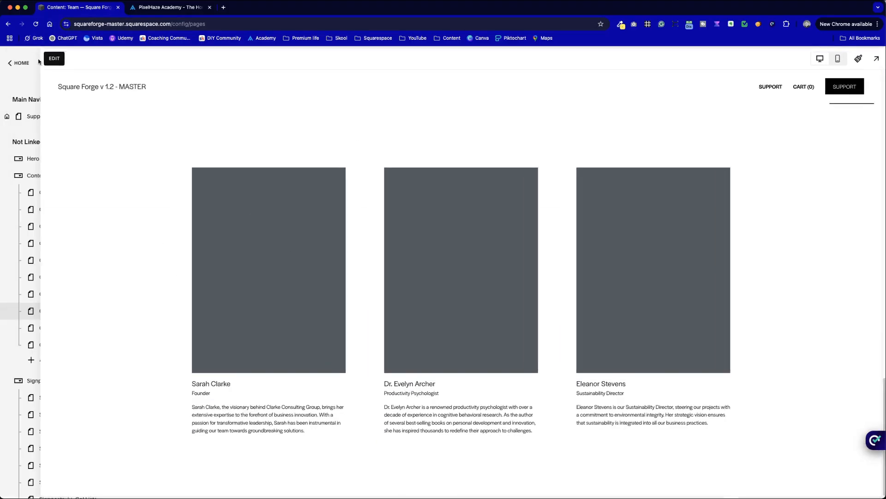
scroll(324, 253, down, 20)
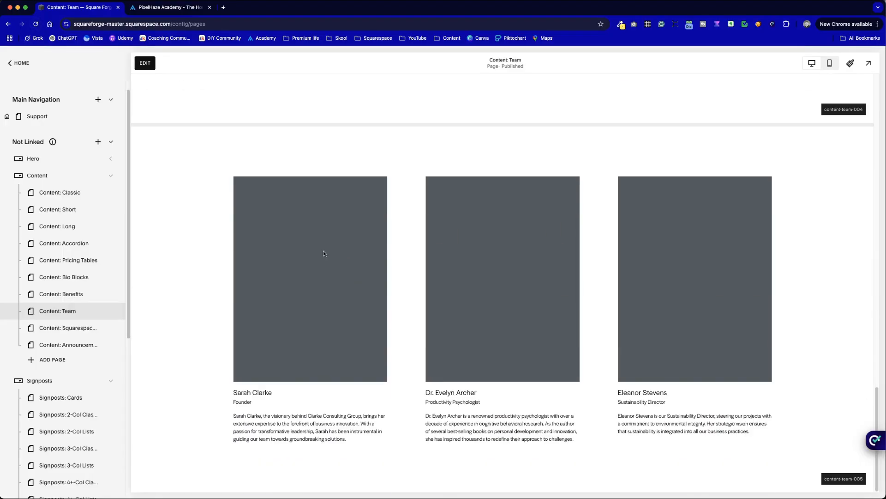
click(153, 64)
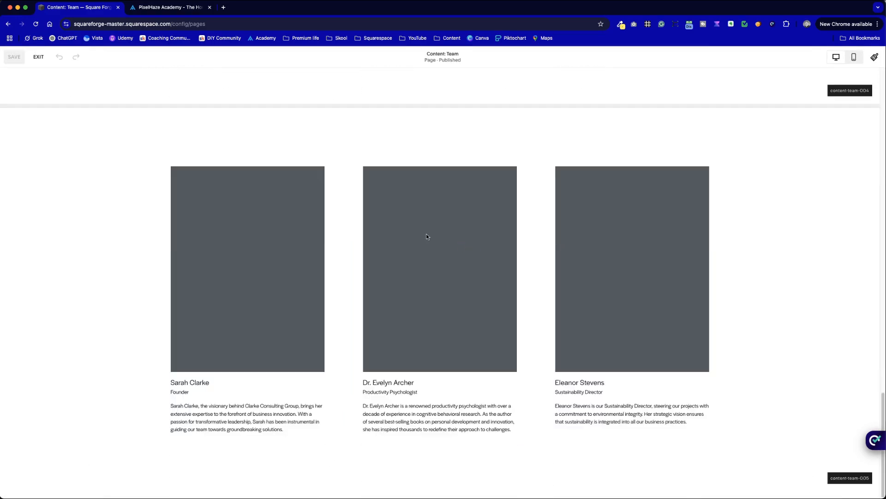
scroll(383, 259, up, 12)
scroll(376, 270, down, 12)
scroll(377, 270, up, 6)
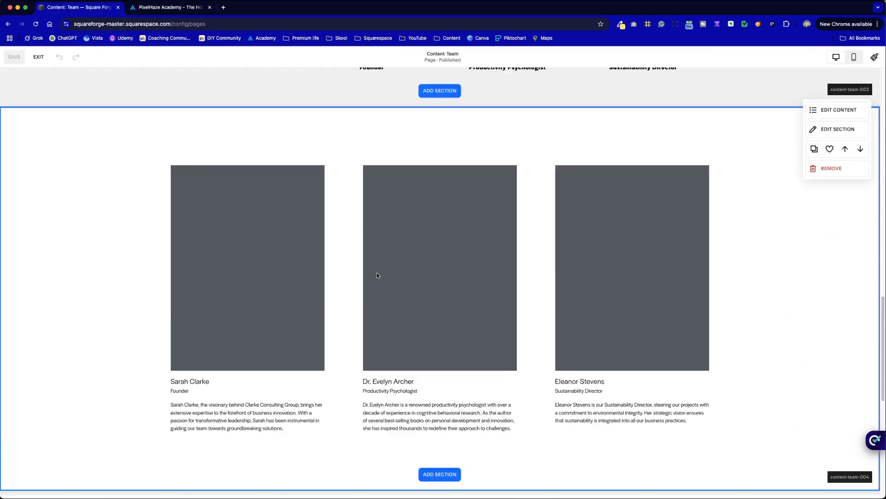
scroll(204, 213, up, 2)
scroll(204, 213, down, 3)
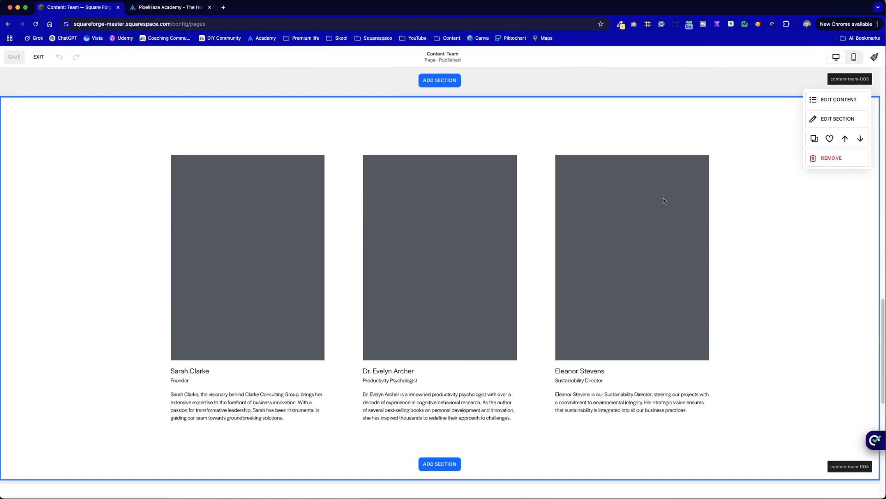
click(35, 23)
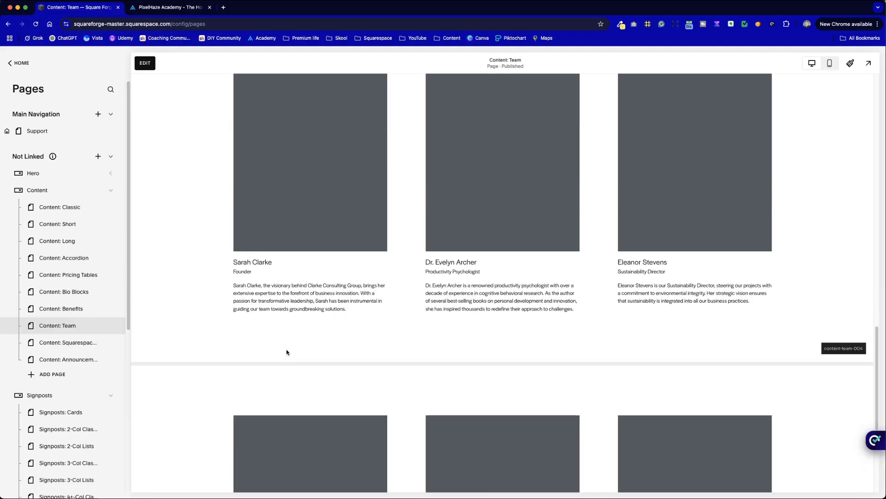
Step: Reopen the page for editing and add a blank section between the content-team-004 section and its duplicate
click(138, 64)
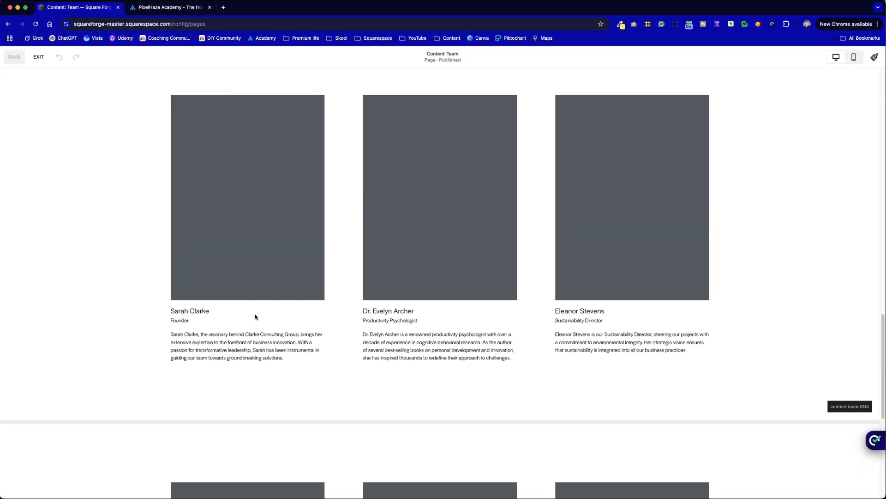
scroll(256, 317, up, 5)
scroll(746, 215, down, 3)
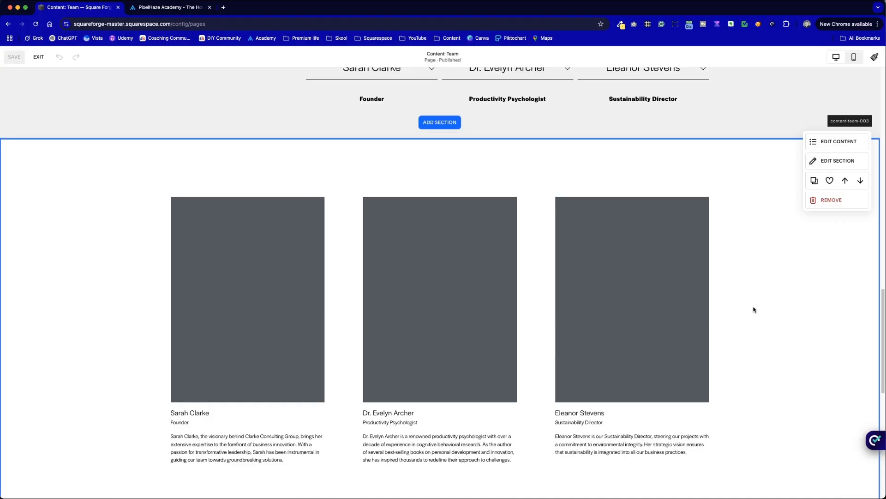
scroll(410, 240, down, 1)
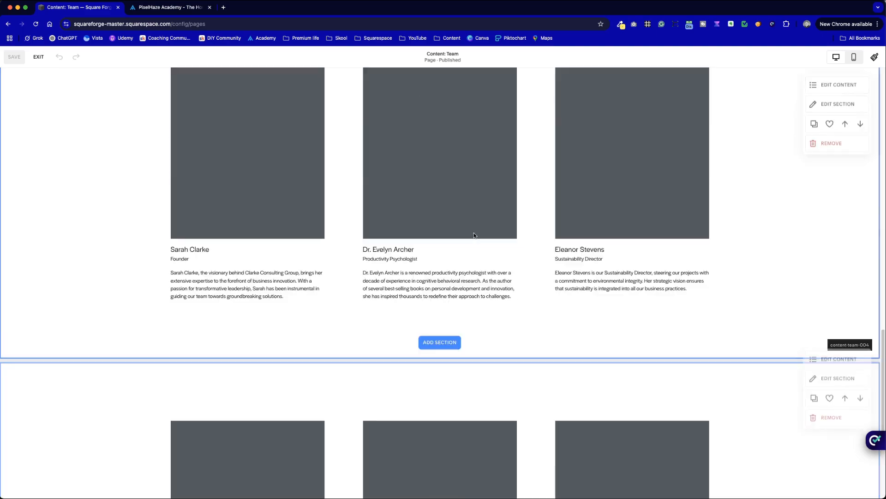
scroll(416, 191, down, 4)
click(452, 344)
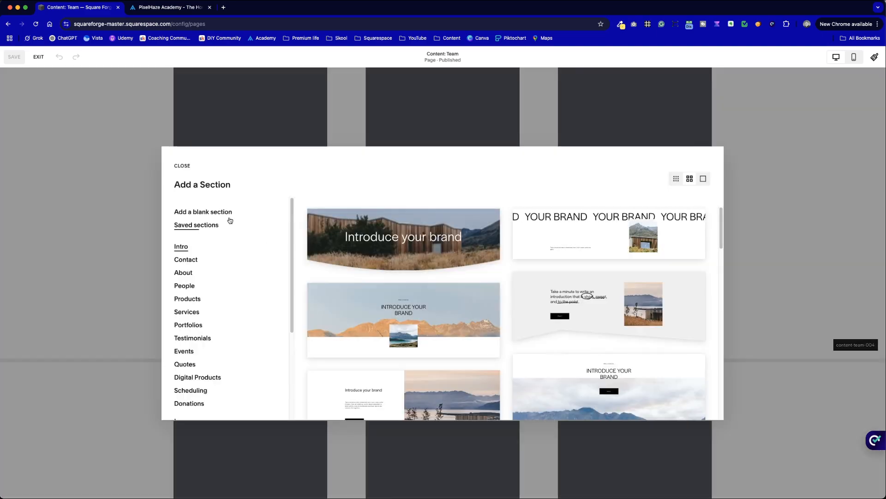
click(226, 210)
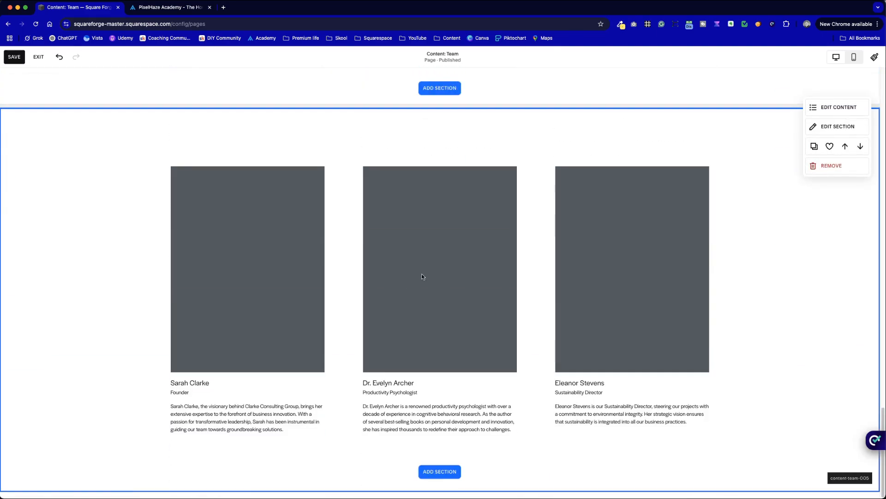
scroll(450, 222, up, 3)
scroll(447, 240, down, 9)
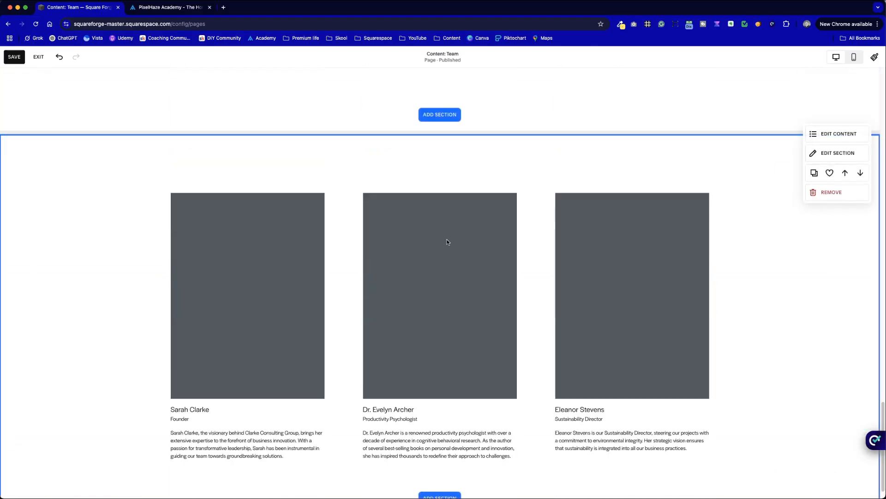
scroll(447, 258, up, 1)
scroll(487, 309, up, 5)
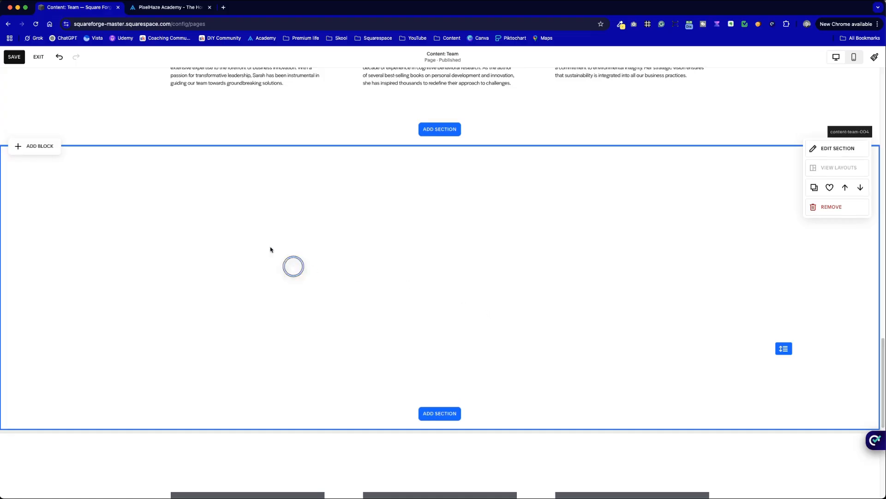
Step: Add an image block to the blank section and place it in the section's left half
click(49, 151)
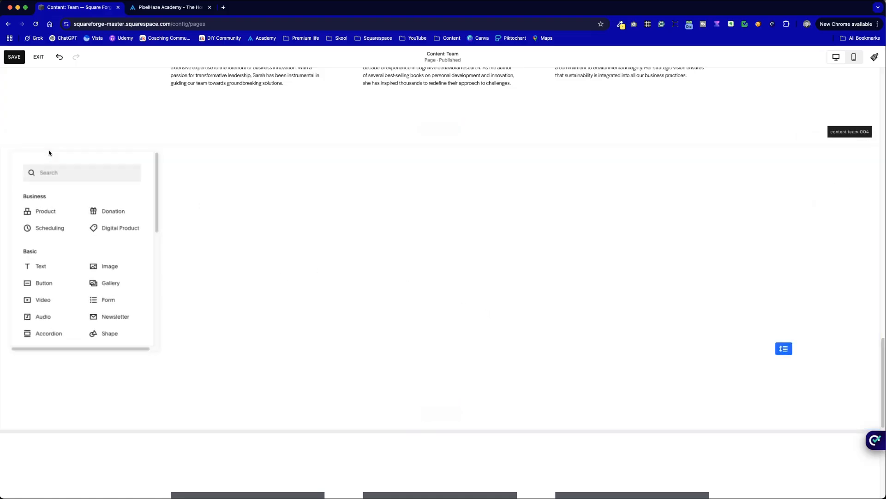
click(108, 265)
drag(176, 273, 194, 256)
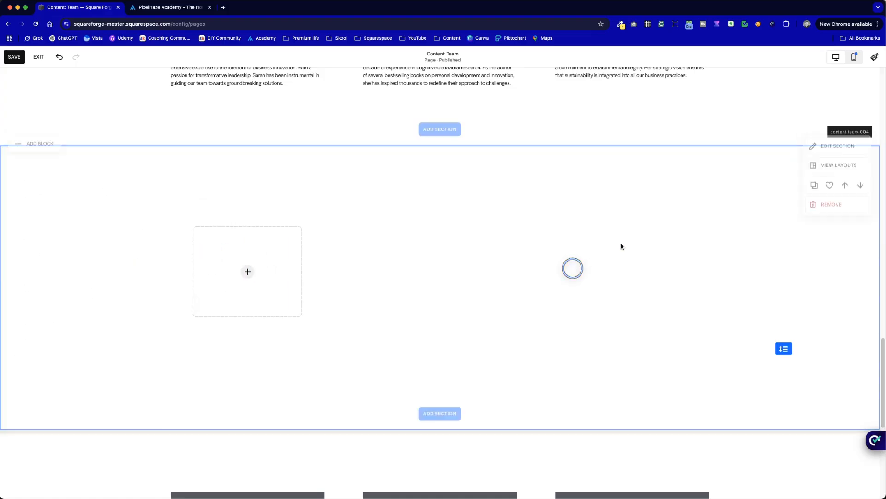
Step: Apply a color theme with a black background to the new section
click(857, 148)
click(824, 179)
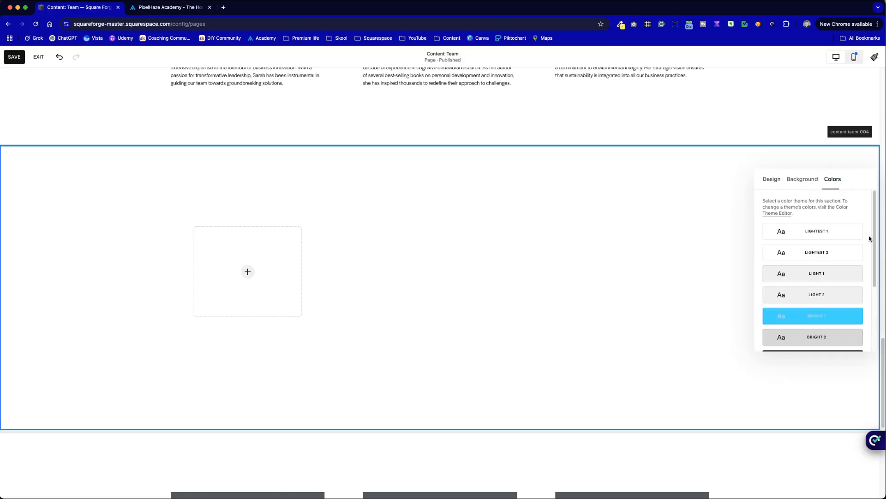
scroll(845, 295, down, 4)
click(844, 300)
scroll(536, 257, down, 1)
click(456, 259)
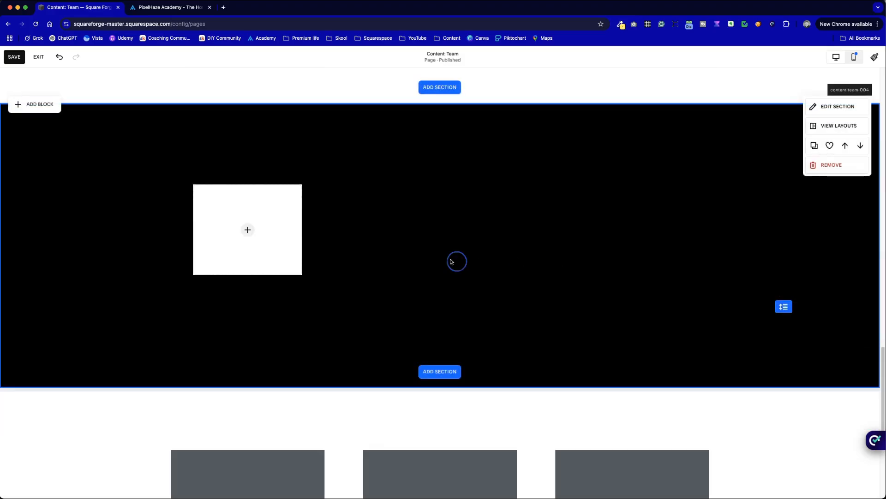
Step: Duplicate the image block and arrange the copies into a row of three side-by-side blocks
drag(285, 233, 474, 227)
click(397, 168)
click(511, 169)
drag(487, 264, 579, 233)
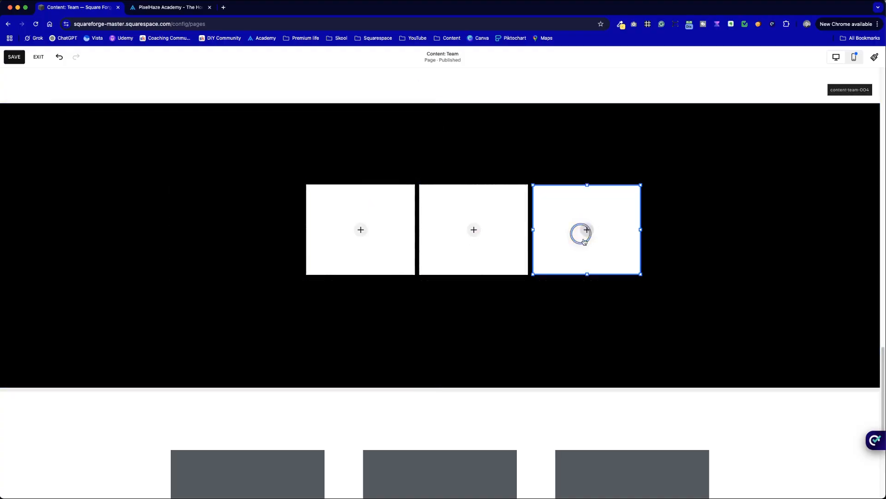
Step: Select all three image blocks and widen them together, leaving a free column to their left
drag(657, 309, 462, 234)
drag(611, 313, 453, 263)
drag(374, 230, 307, 229)
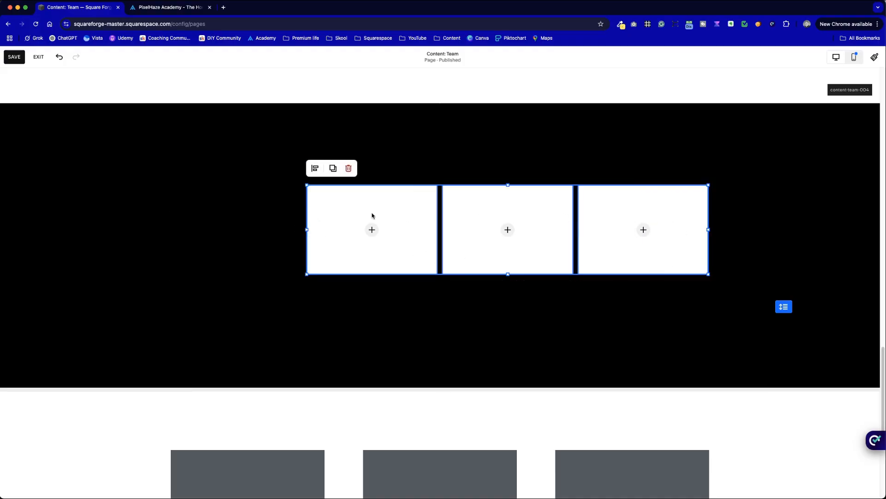
click(204, 200)
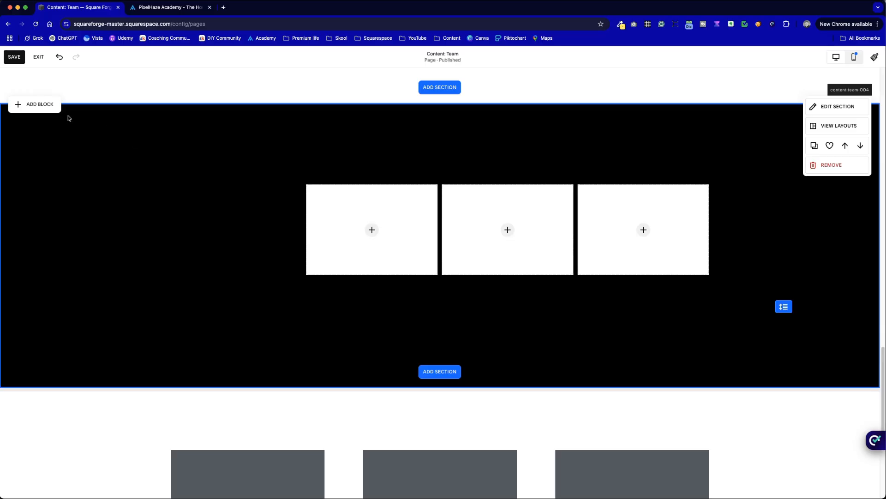
Step: Add a text block in the free column to the left of the image blocks
click(50, 103)
click(67, 224)
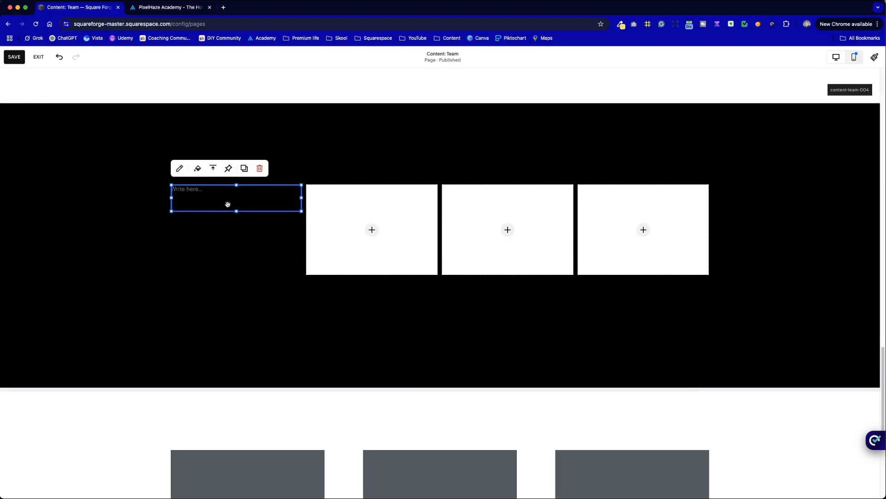
drag(228, 204, 186, 202)
click(289, 230)
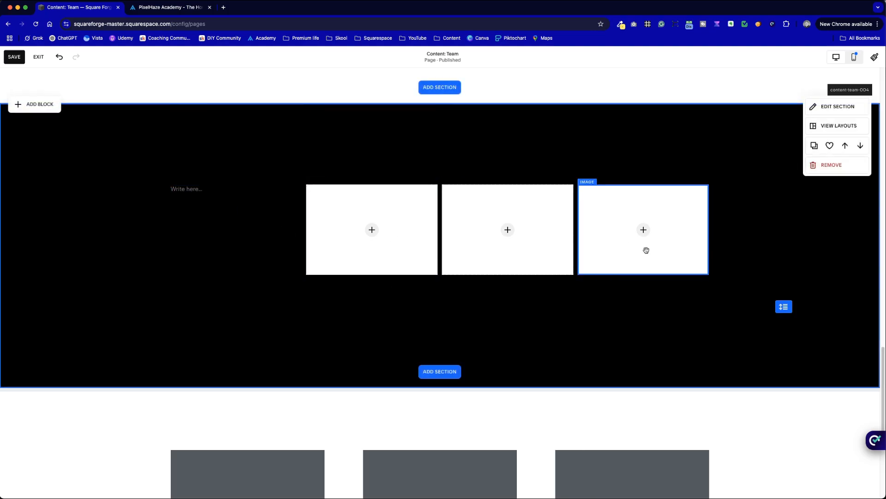
Step: Copy the "THE TEAM" heading, subheading and paragraph from the content-team-003 section into the new text block
scroll(471, 240, up, 6)
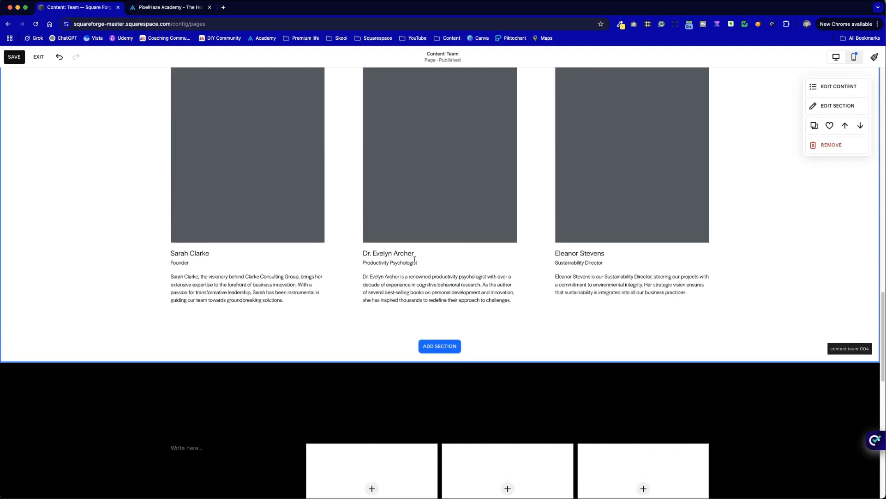
click(258, 271)
scroll(254, 257, up, 10)
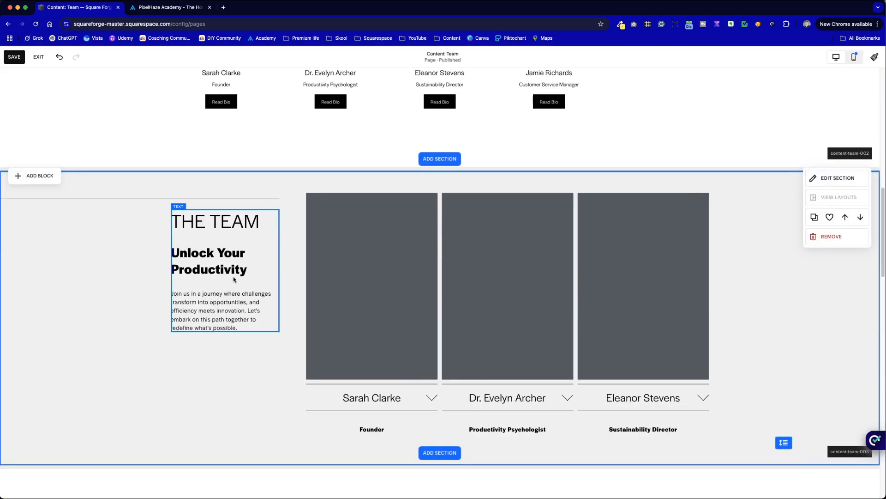
click(230, 279)
key(super+a)
key(cmd+c)
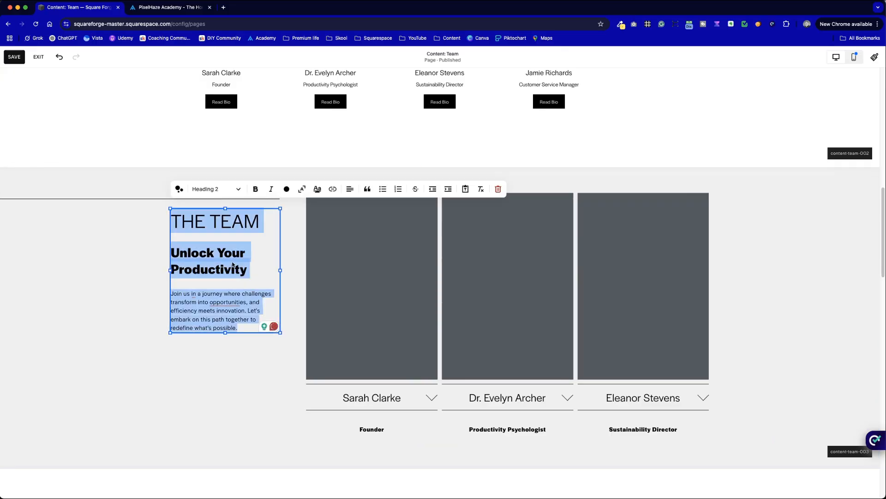
scroll(249, 274, down, 8)
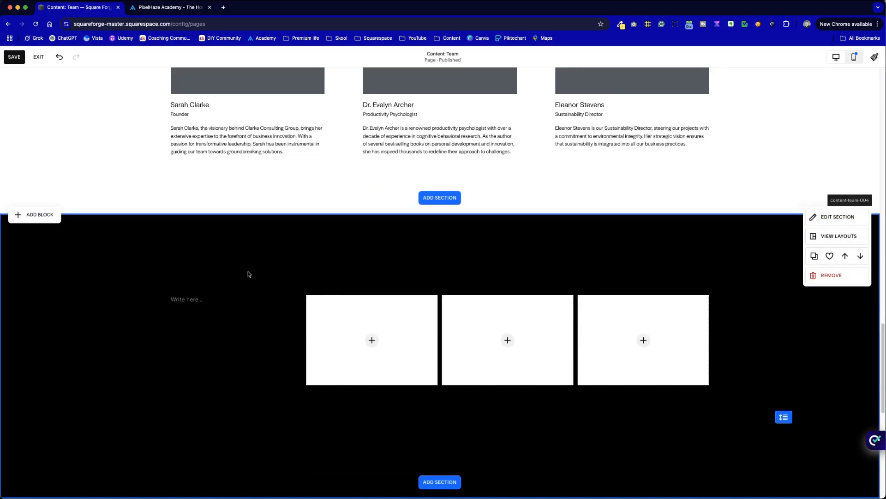
click(194, 298)
click(194, 298)
key(cmd+v)
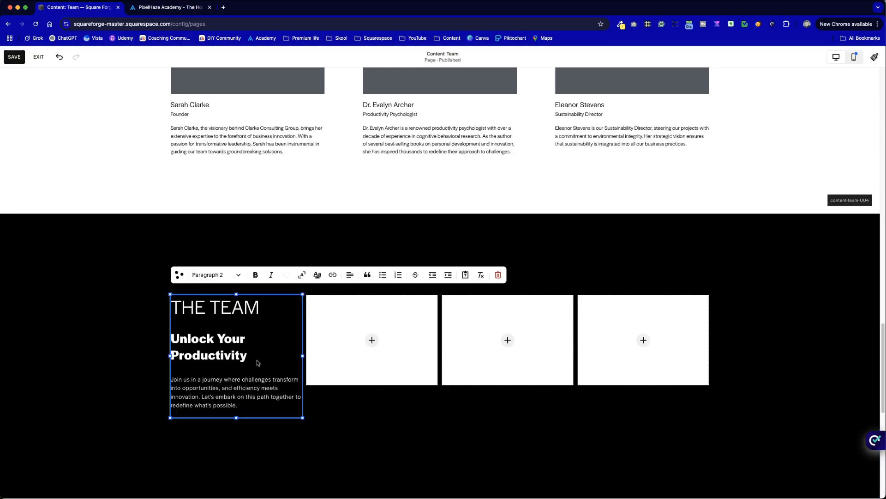
Step: Delete the "THE TEAM" heading line from the new section's text block
drag(268, 308, 173, 304)
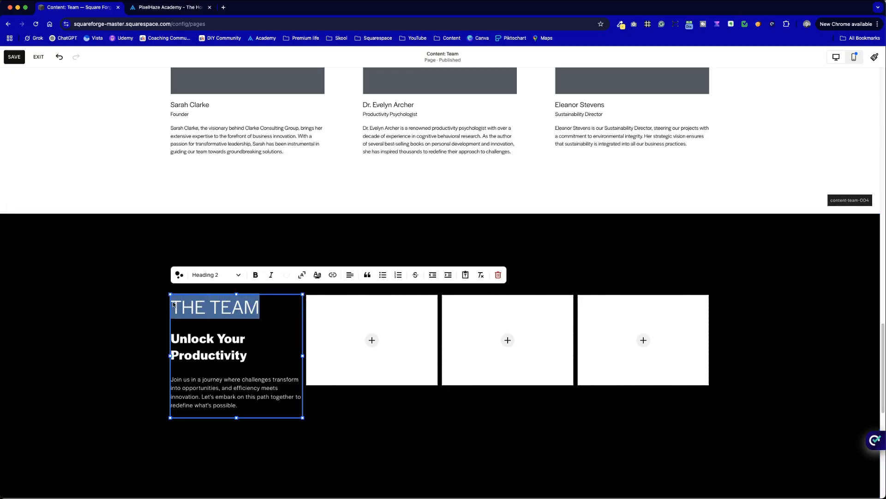
key(BackSpace)
key(BackSpace)
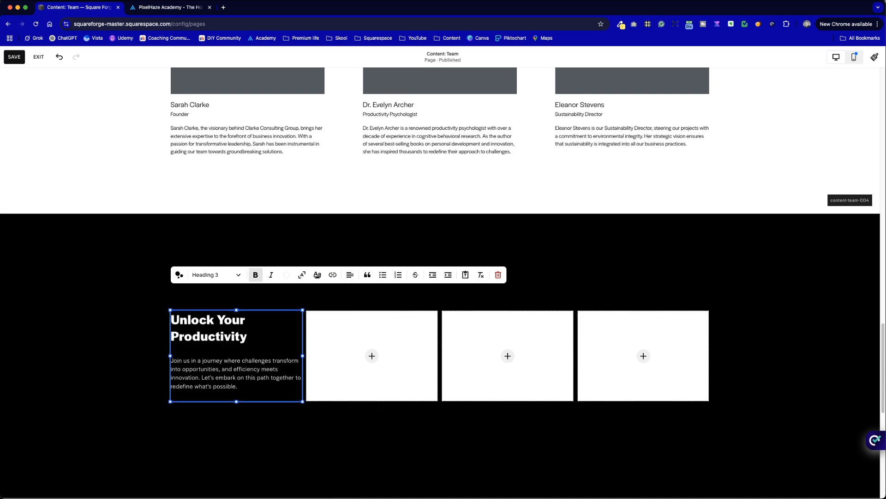
Step: Replace the "Unlock Your Productivity" heading with "Meet the team", keeping the paragraph on its own line below
drag(252, 342, 178, 325)
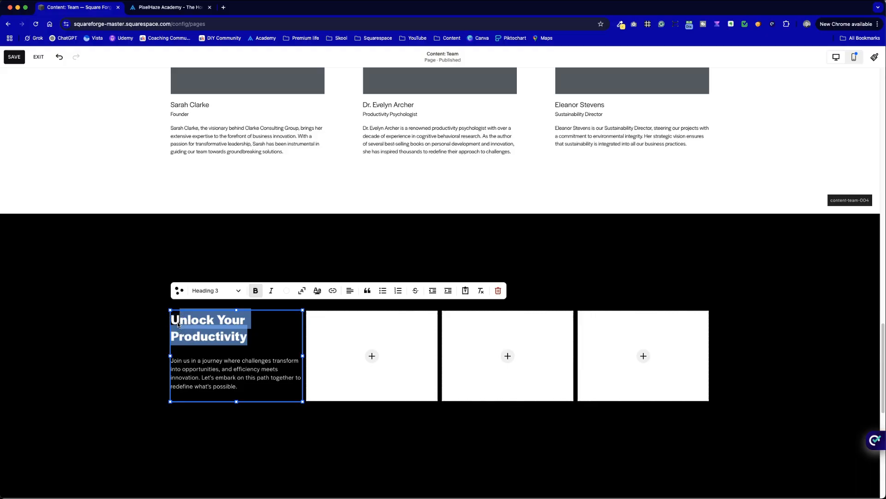
text(Meet tjhe)
key(BackSpace)
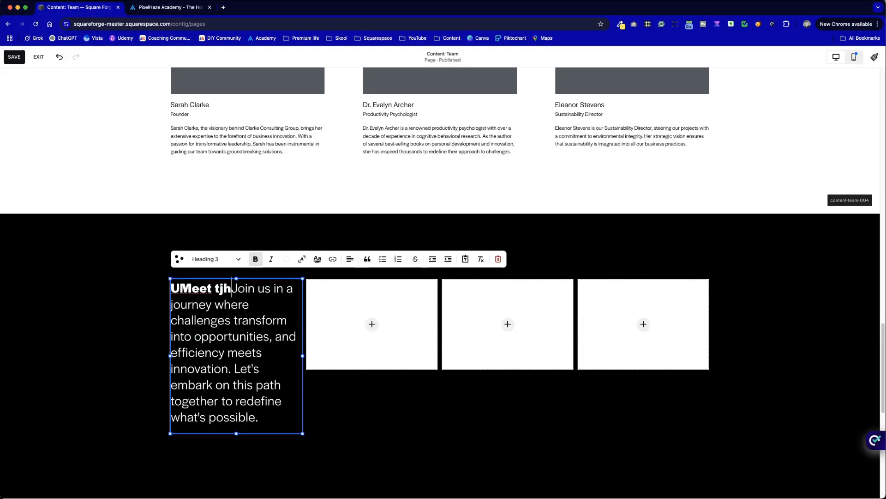
text(team)
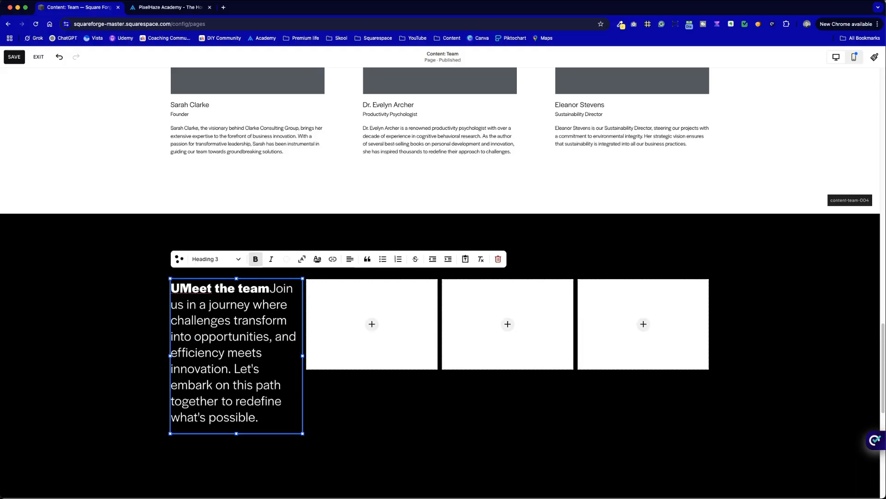
key(Return)
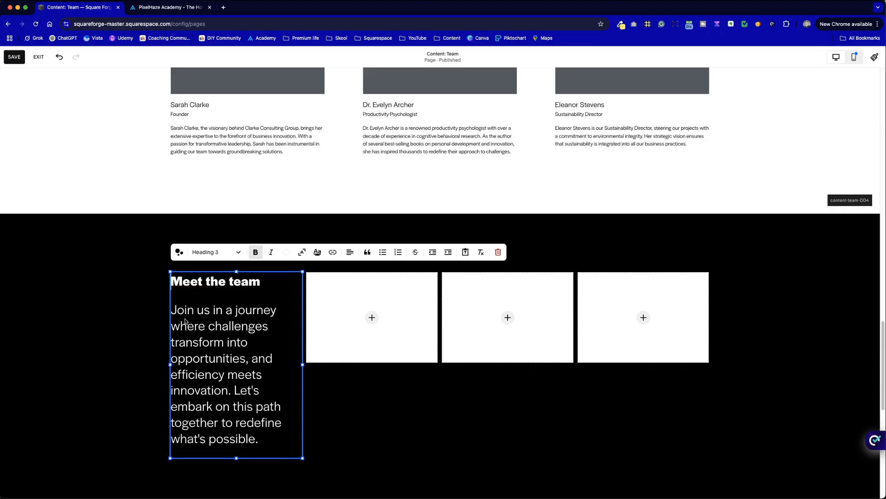
Step: Format the "Join us in a journey" text below the heading as Paragraph 1
click(202, 253)
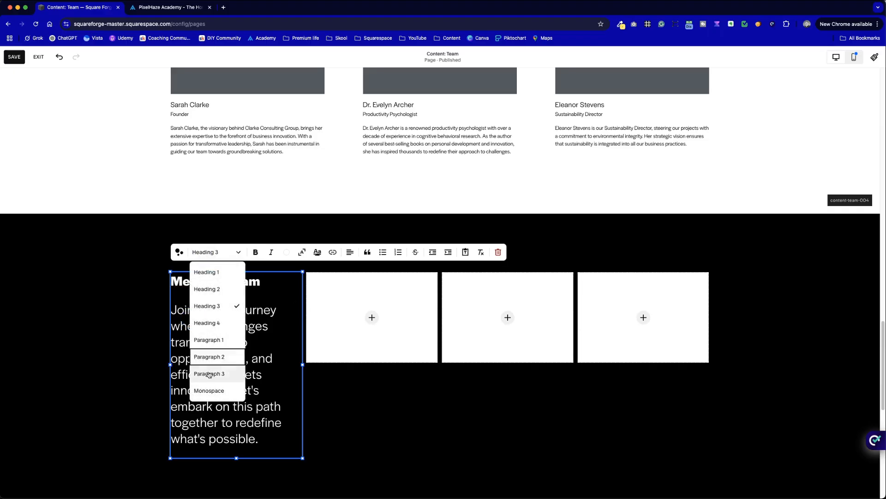
click(208, 339)
click(430, 417)
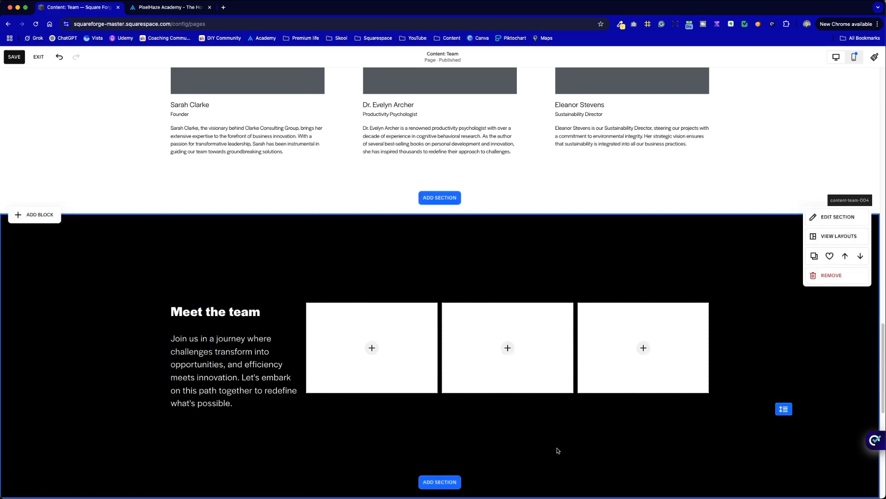
Step: Stretch the three image blocks downward together into tall portrait-shaped blocks of equal height
click(398, 363)
scroll(489, 370, down, 2)
drag(508, 303, 512, 371)
click(572, 355)
click(536, 322)
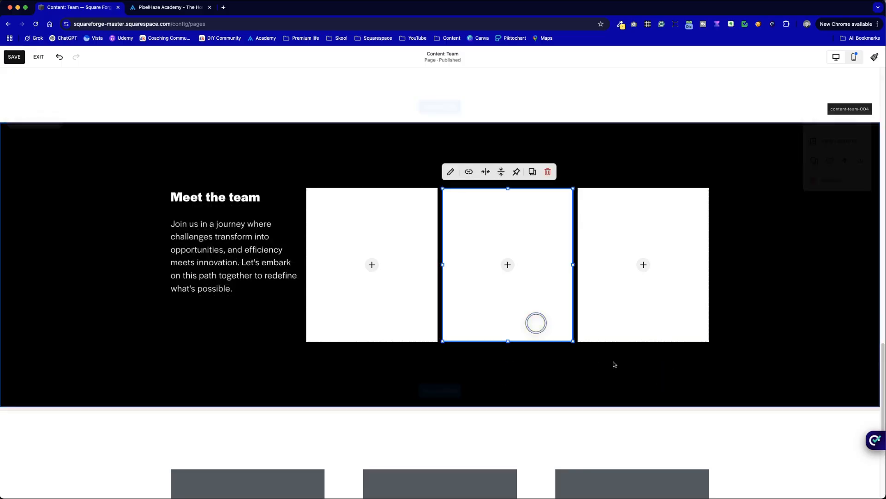
drag(666, 371, 387, 311)
drag(508, 342, 508, 367)
click(254, 359)
Step: Set the new section's horizontal grid gap to 30, comparing the spacing with the PixelHaze Academy coaches section
scroll(278, 378, up, 1)
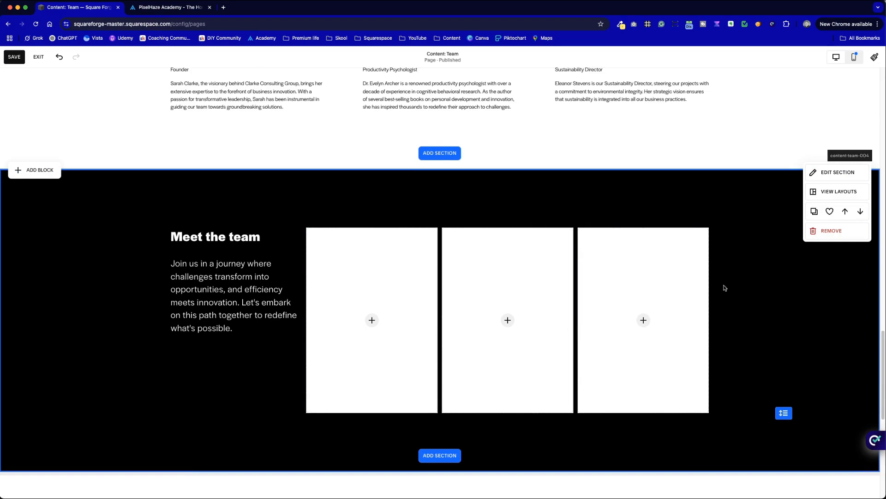
click(837, 172)
click(857, 246)
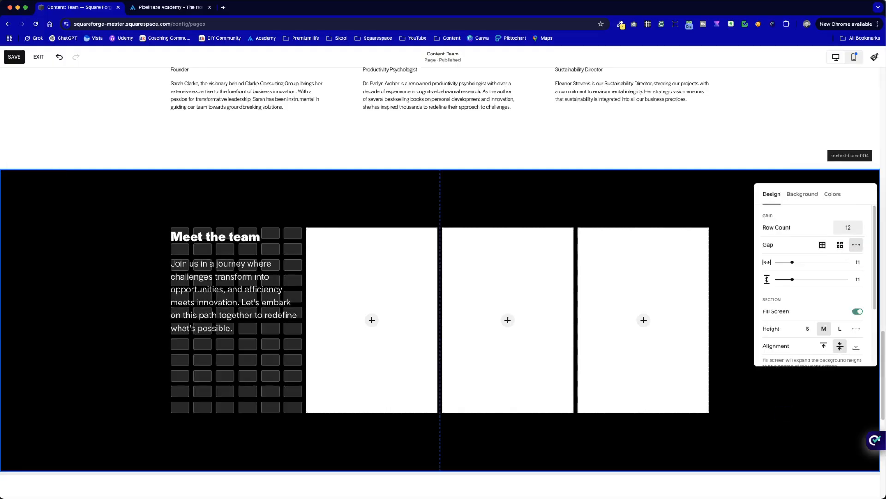
drag(802, 262, 819, 262)
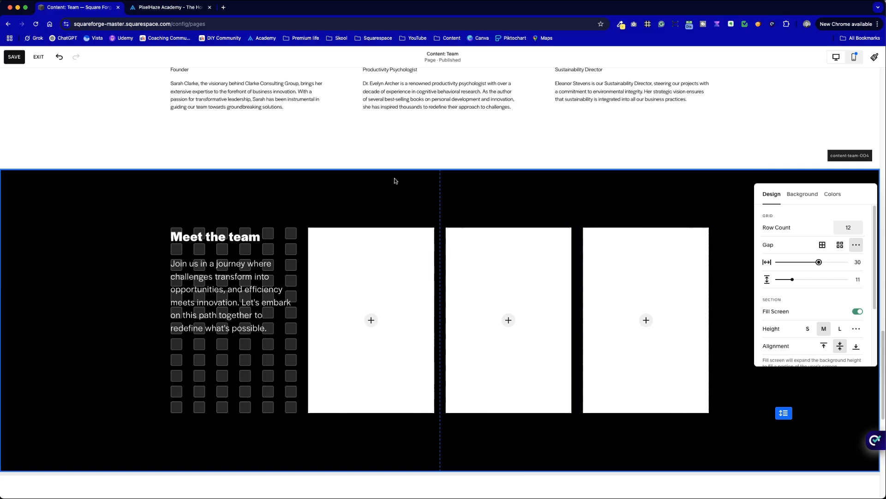
key(ctrl+Tab)
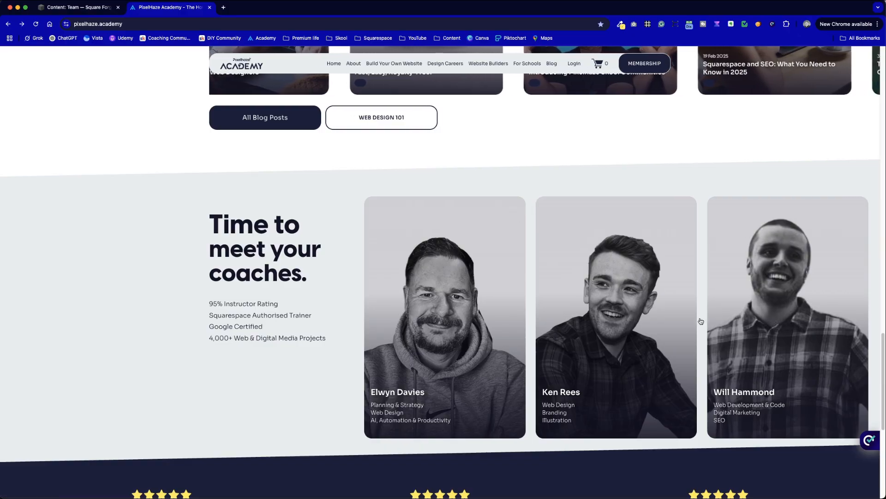
key(ctrl+shift+Tab)
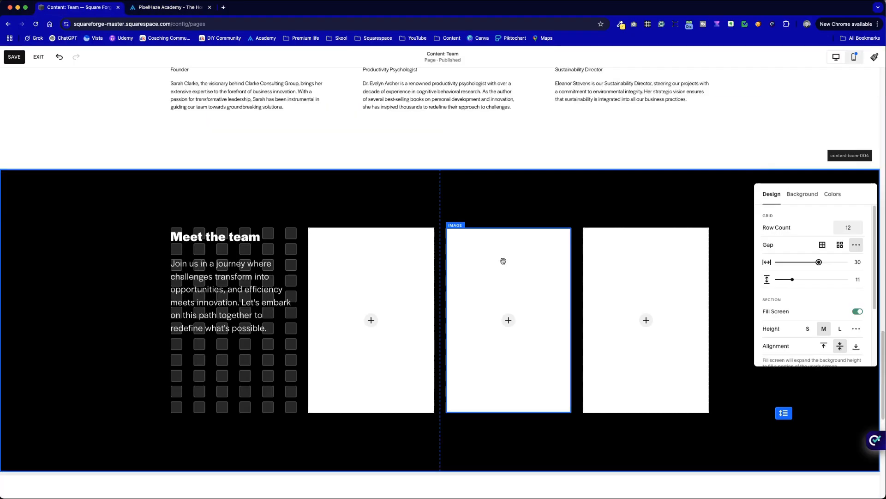
click(260, 387)
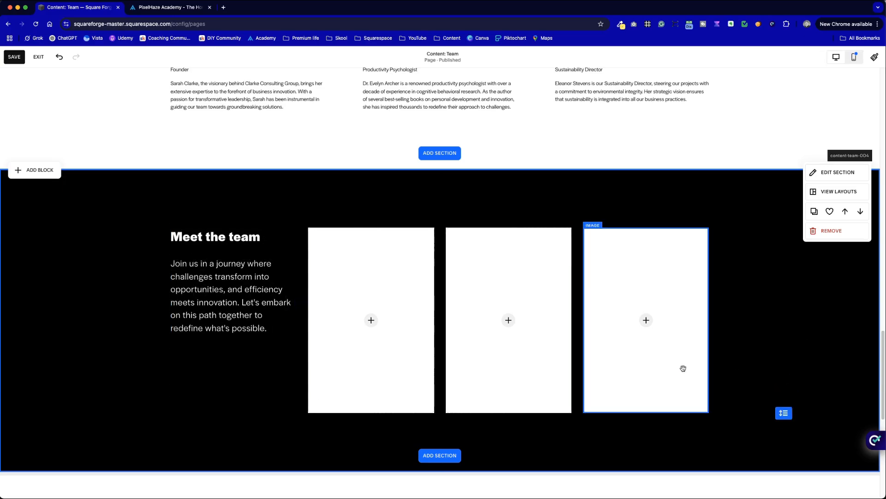
Step: Add swatch-darkgrey.png from the library's Forge Assets folder to the first image block
click(371, 320)
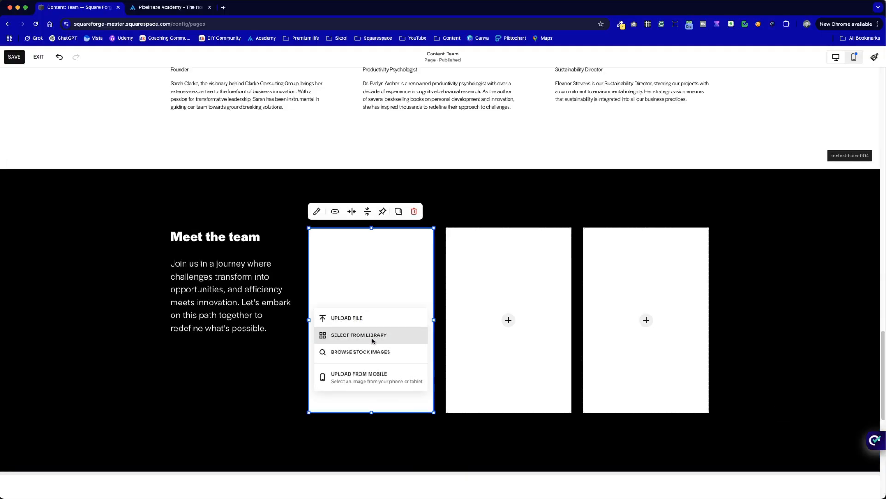
click(369, 335)
click(340, 236)
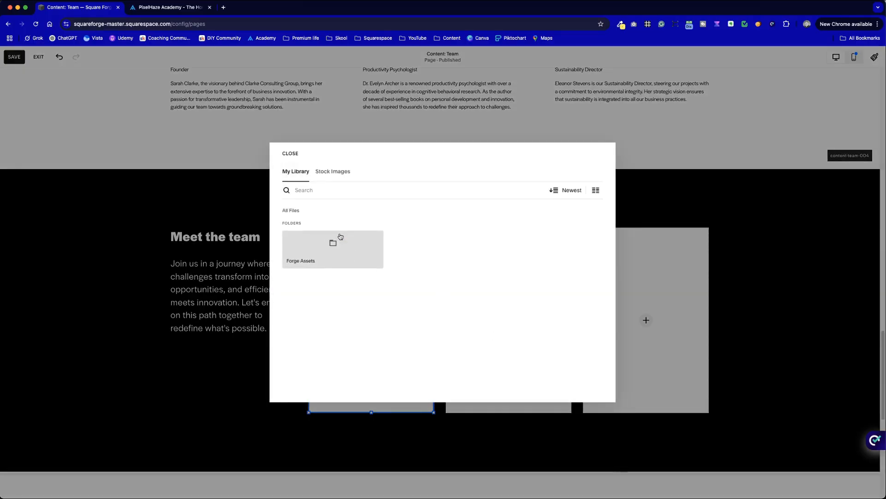
click(493, 256)
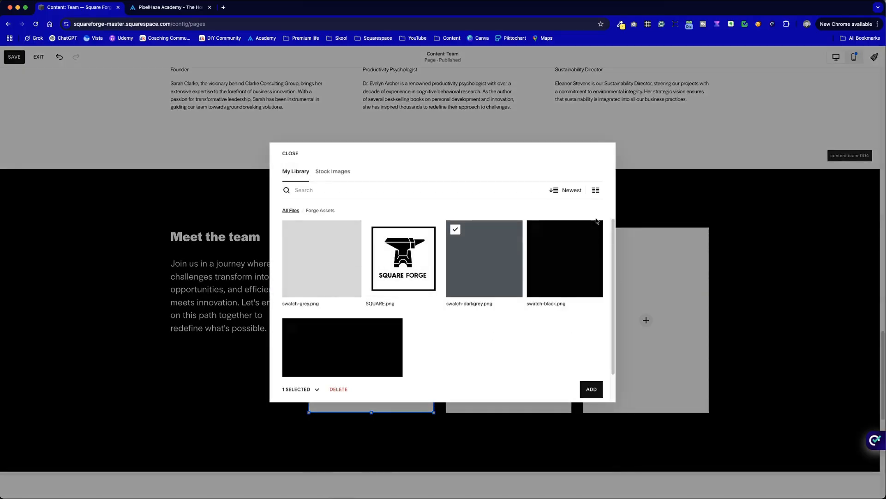
click(591, 389)
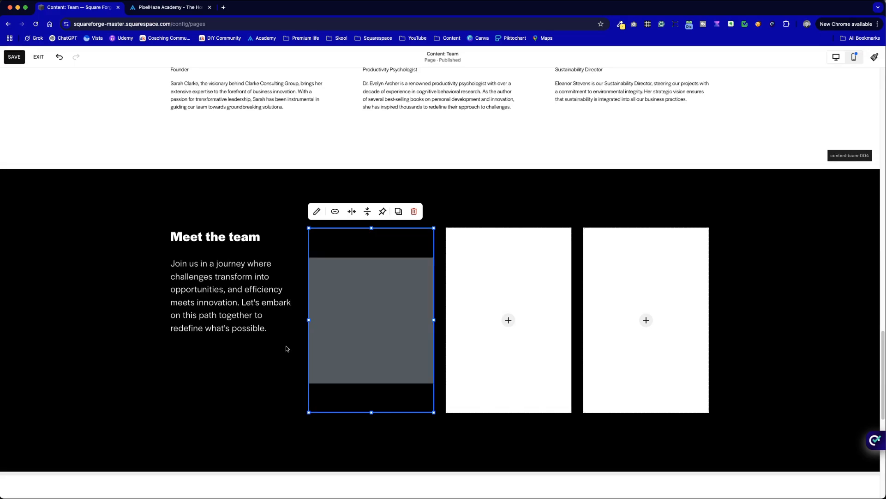
Step: Set the first image block's design to Fill so the grey swatch covers the whole block
click(316, 210)
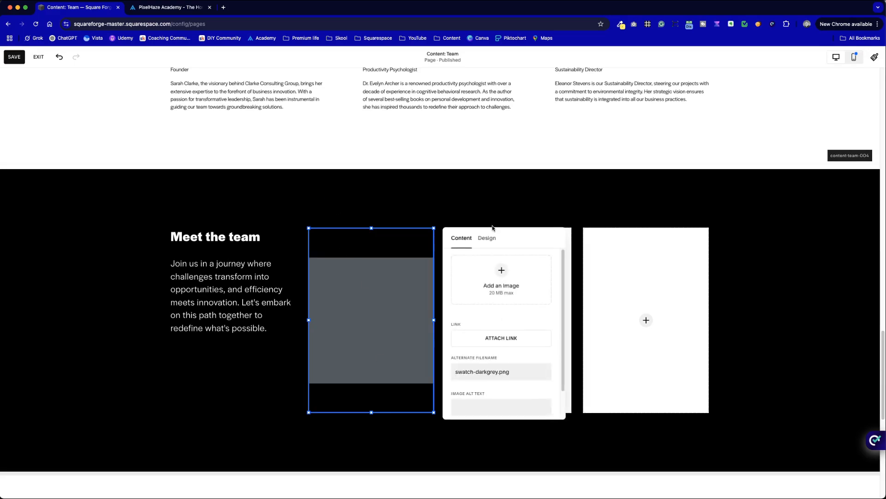
click(488, 239)
click(504, 266)
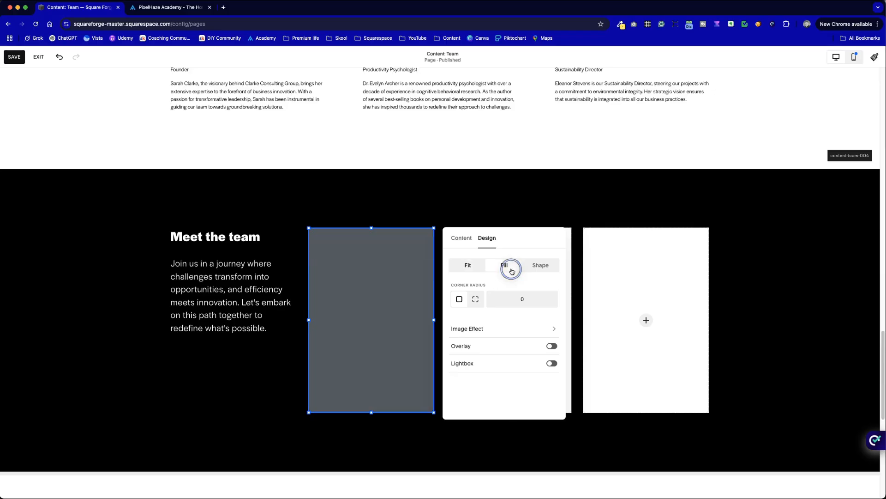
Step: Remove the two empty white image blocks, keeping only the grey one beside the "Meet the team" text
click(277, 381)
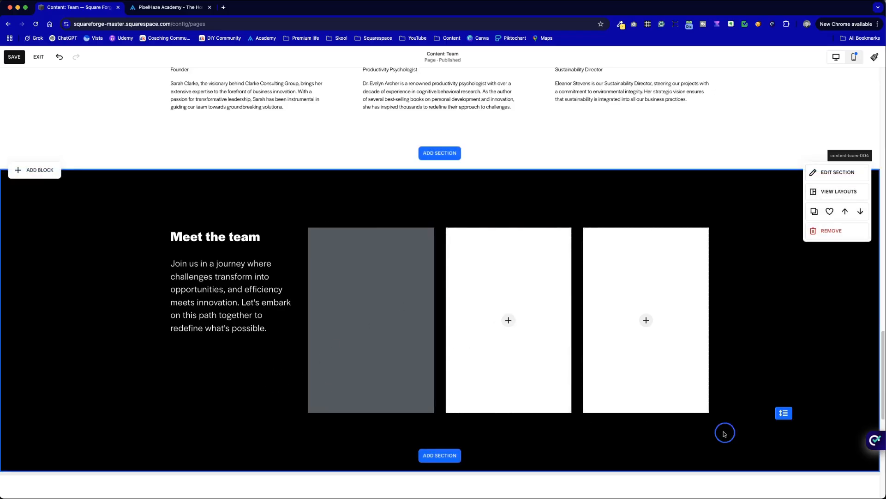
drag(725, 434, 530, 313)
click(487, 211)
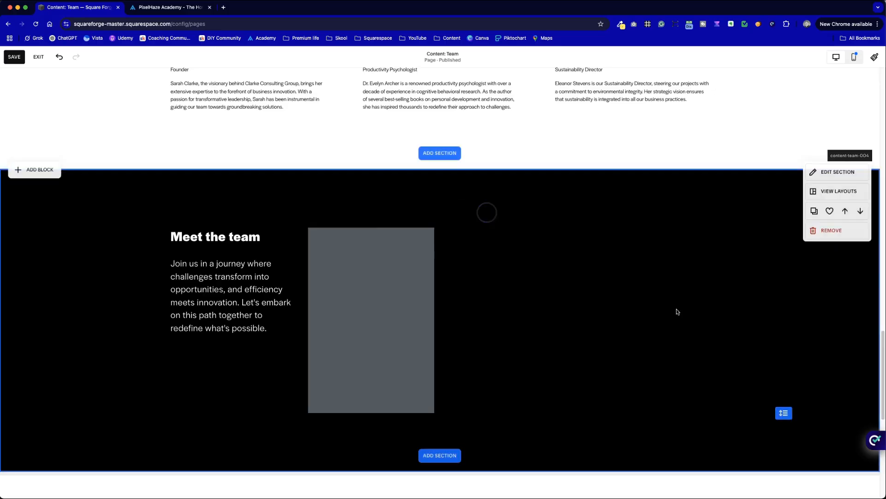
click(667, 312)
Step: Set the grey image block's corner radius to 30
double_click(379, 318)
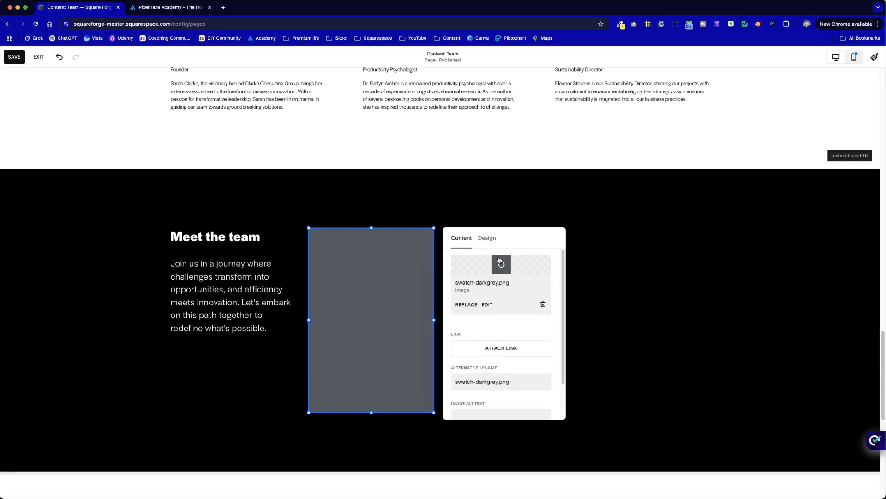
click(488, 242)
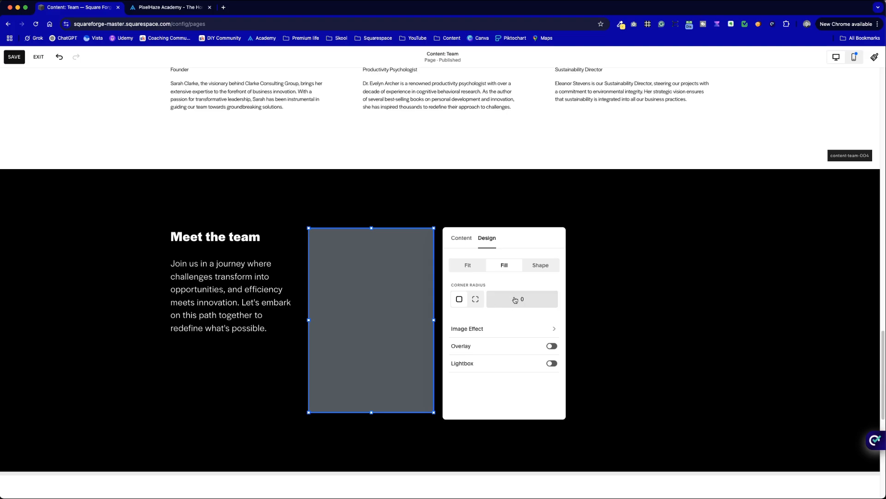
click(638, 286)
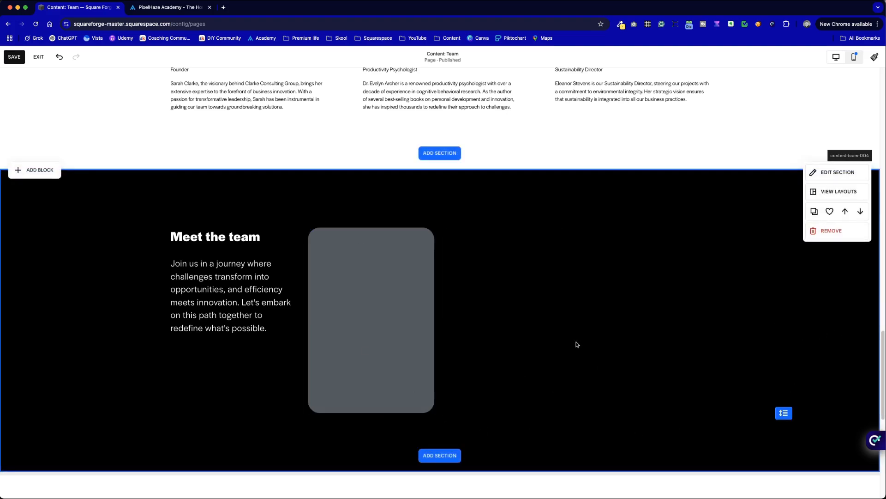
Step: Compare the card corners with the PixelHaze Academy coaches section and reduce the grey image block's corner radius
key(ctrl+Tab)
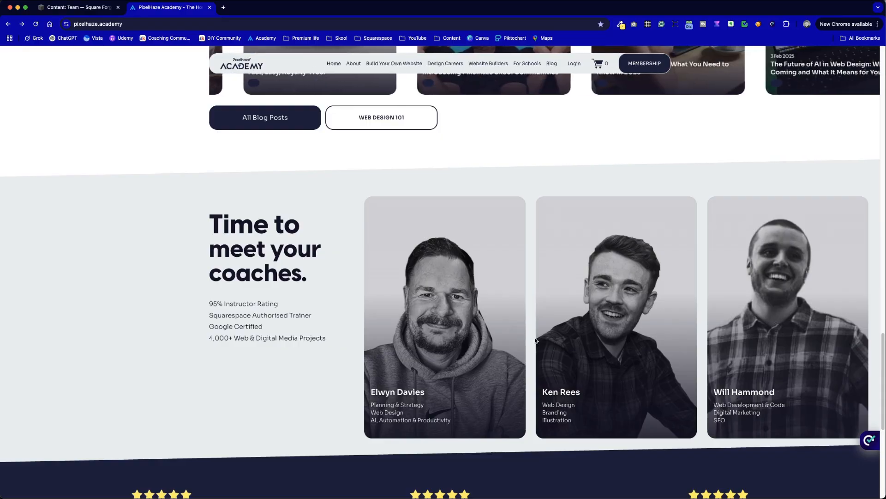
key(ctrl+Tab)
double_click(416, 304)
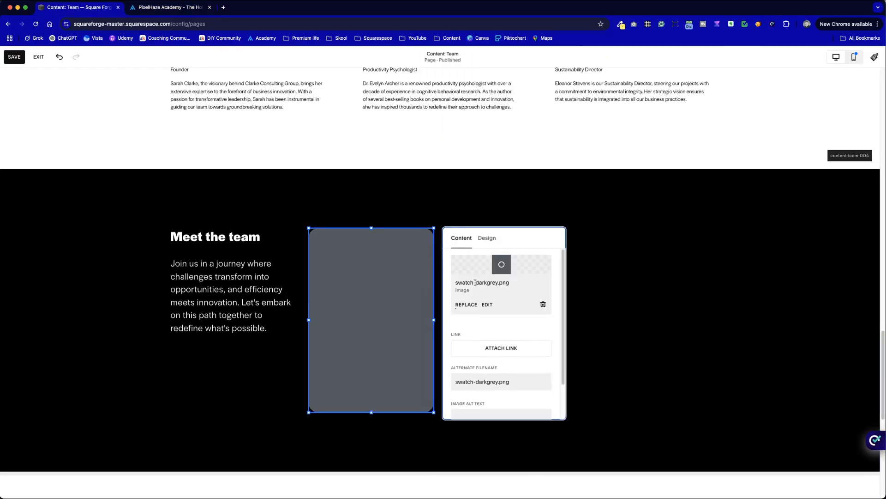
click(486, 238)
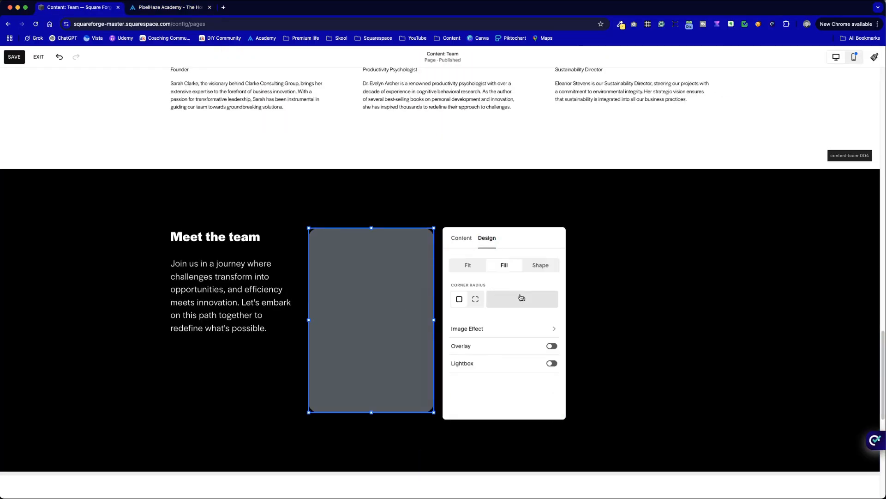
click(636, 331)
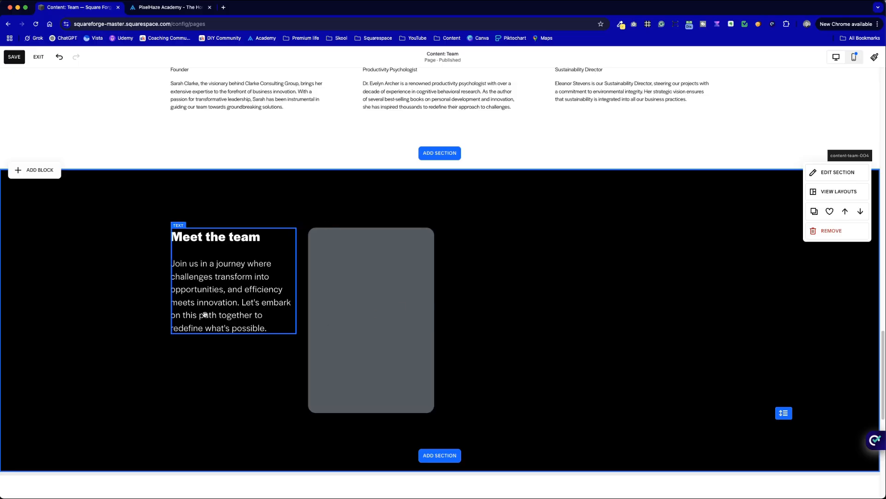
click(260, 395)
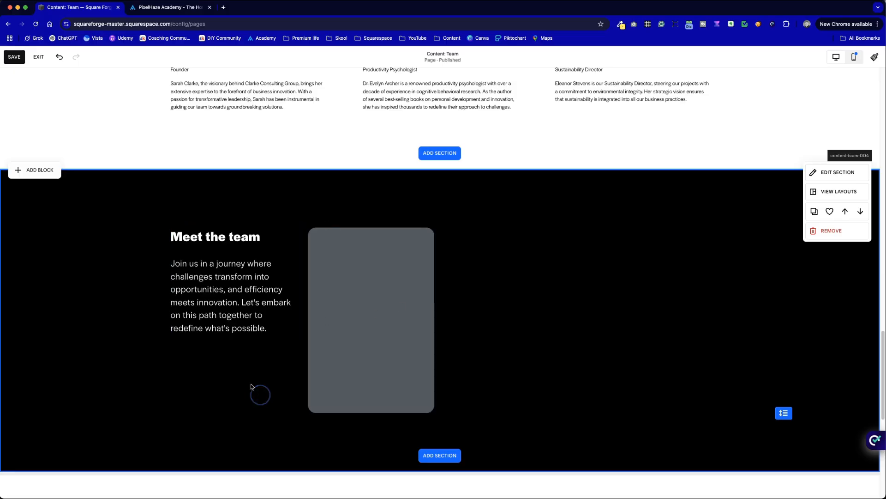
Step: Add a text block to the section and place it over the lower part of the grey image block
click(37, 171)
click(37, 290)
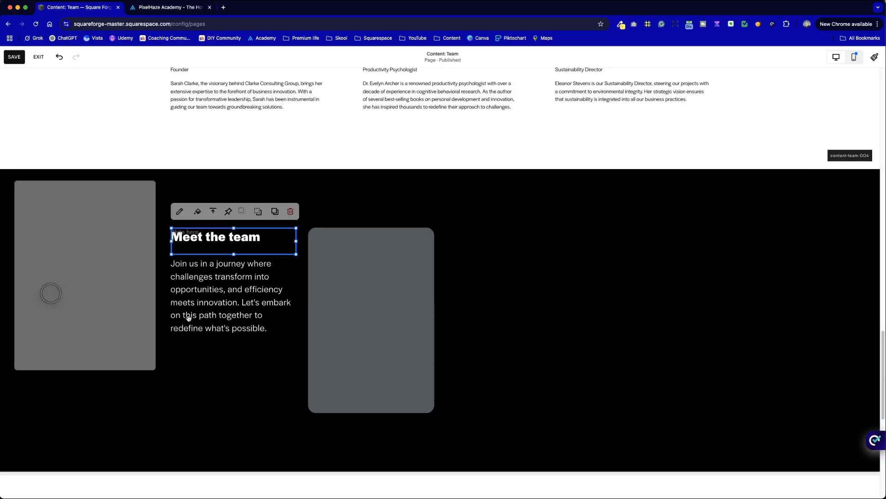
click(148, 390)
drag(277, 242, 415, 383)
click(527, 390)
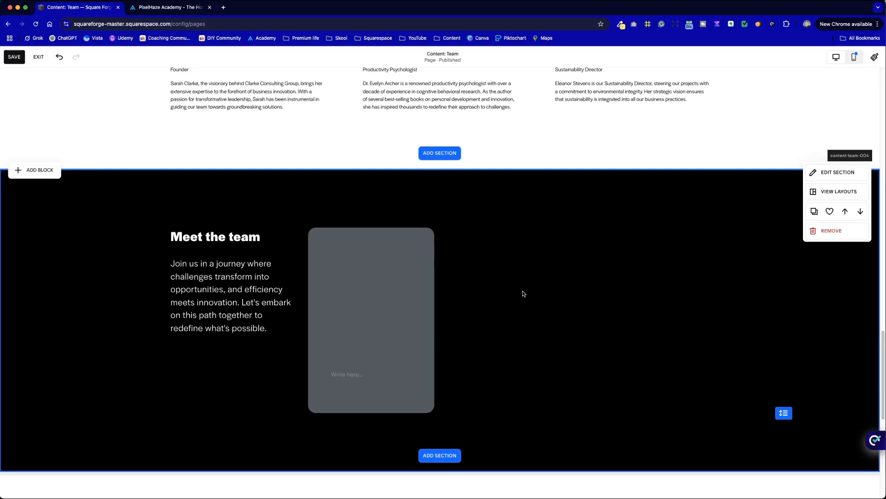
Step: Copy the first team member's name and the title Founder from the section above into the new text block
scroll(324, 190, up, 3)
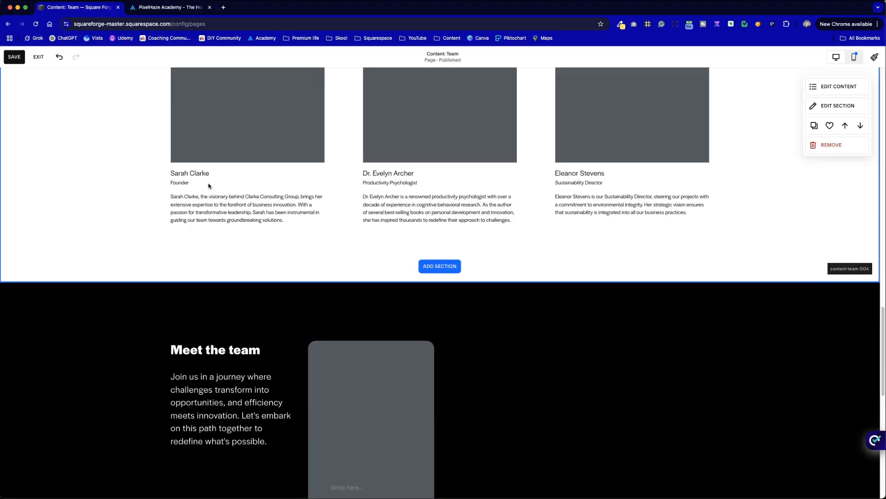
drag(209, 185, 166, 175)
key(super+c)
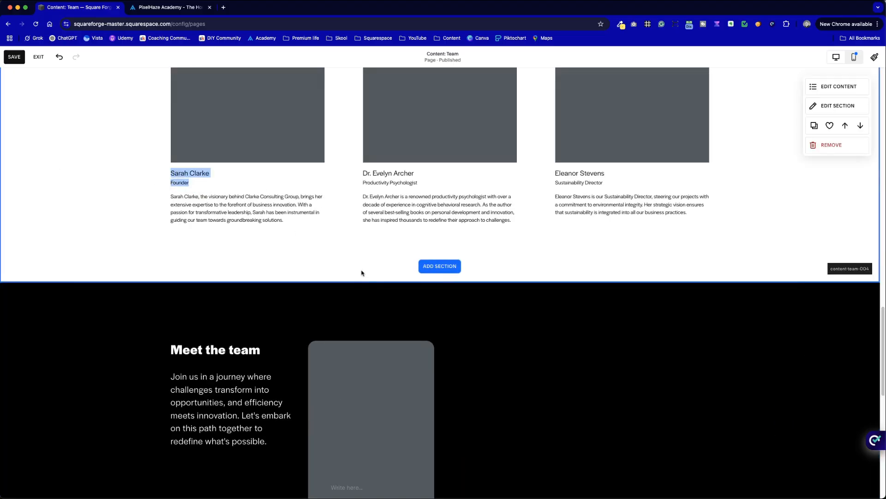
scroll(387, 337, down, 2)
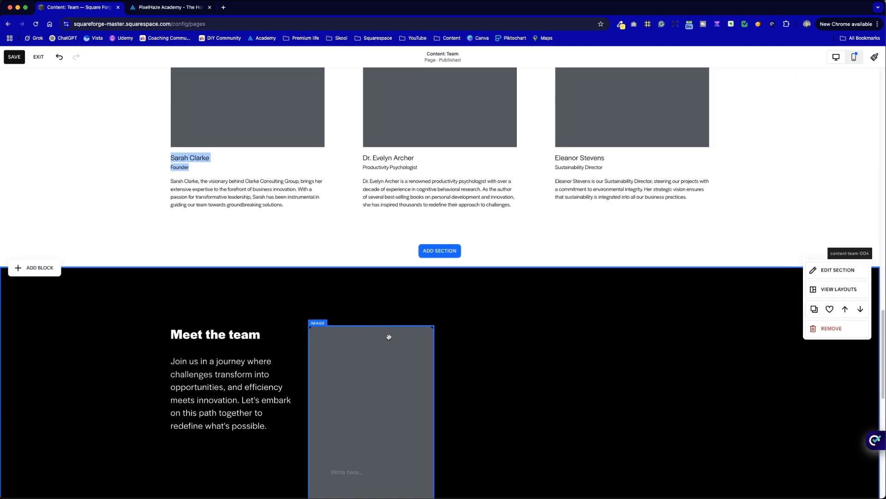
click(344, 429)
click(355, 430)
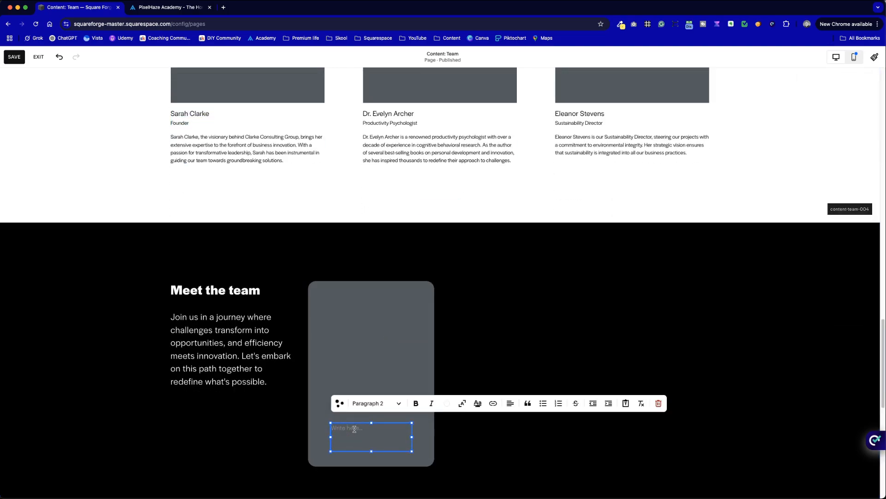
key(super+v)
click(497, 423)
Step: Format the team member's name on the grey card as Heading 4
click(369, 421)
click(365, 420)
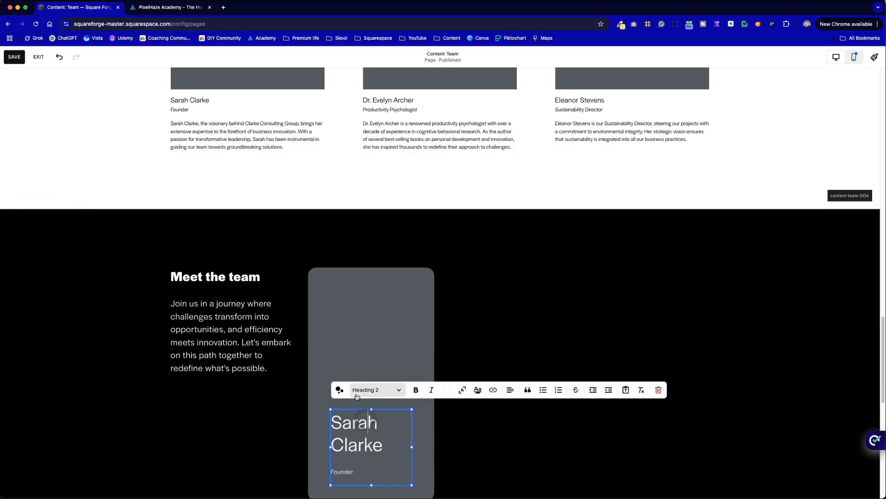
click(355, 391)
click(383, 331)
click(519, 440)
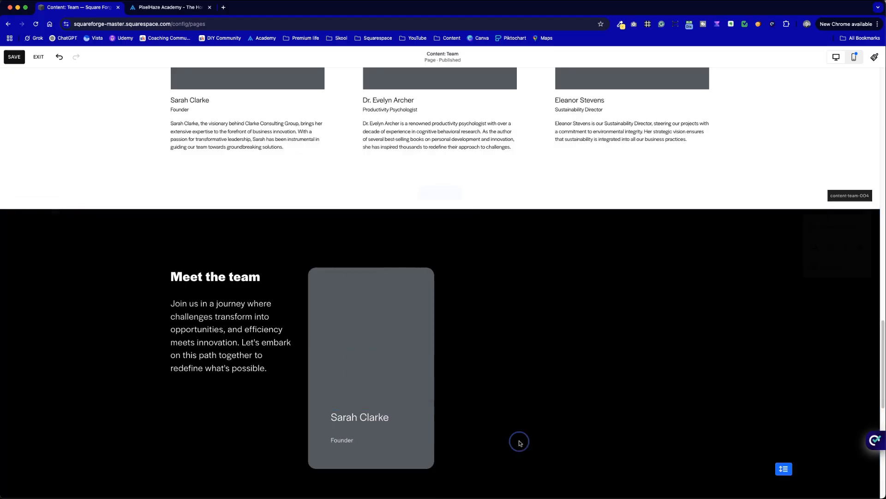
Step: Bring the title Founder directly beneath the name in the same Heading 4 style and make the name bold
click(341, 436)
click(342, 436)
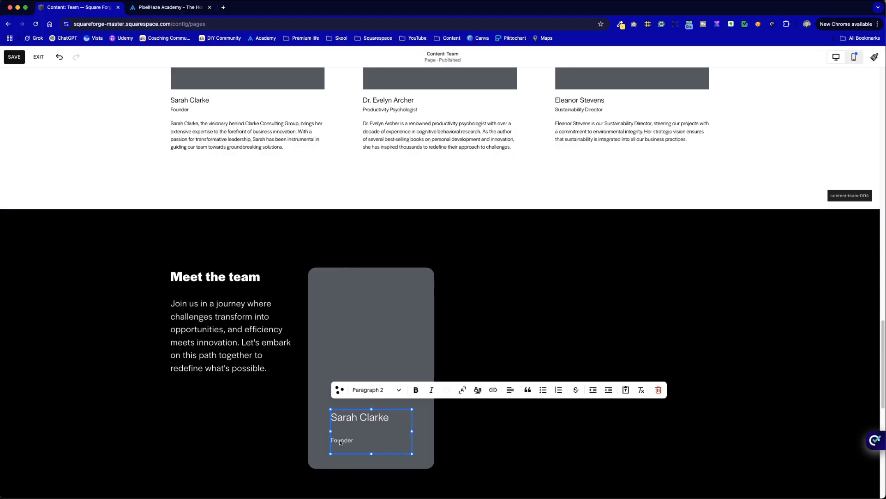
key(BackSpace)
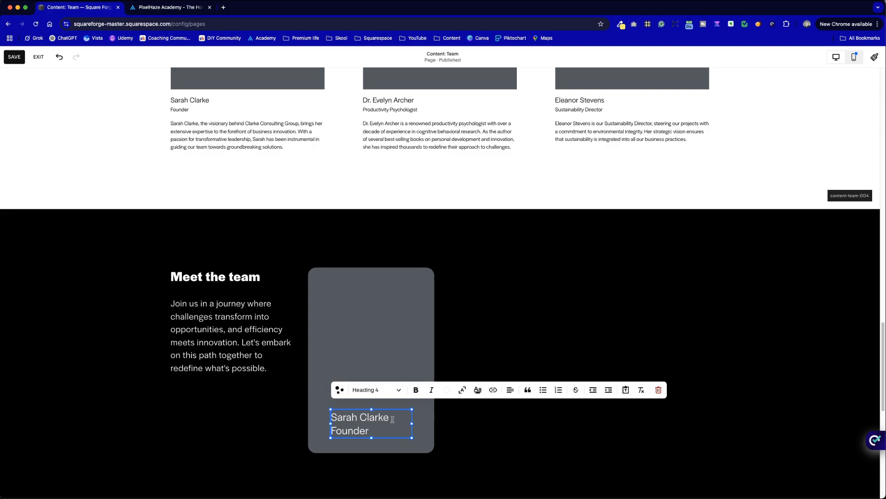
click(416, 390)
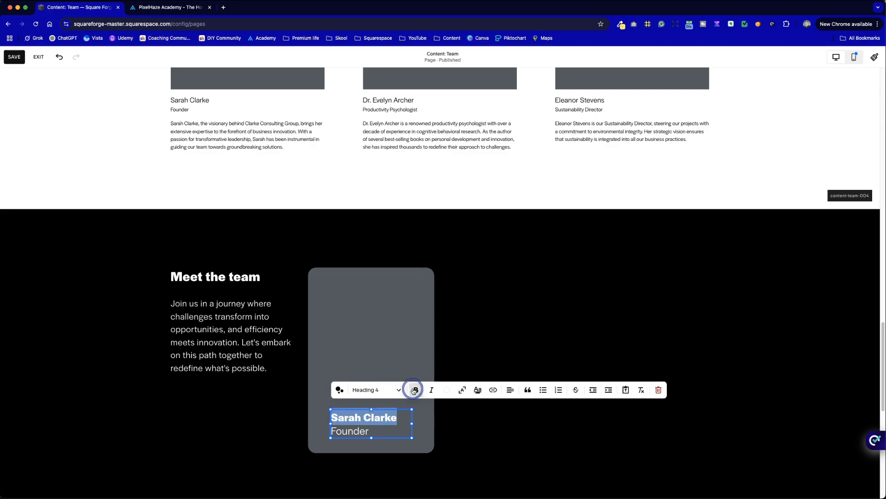
click(550, 442)
Step: Move the name and title text block slightly higher on the grey card
drag(361, 423, 355, 414)
click(545, 453)
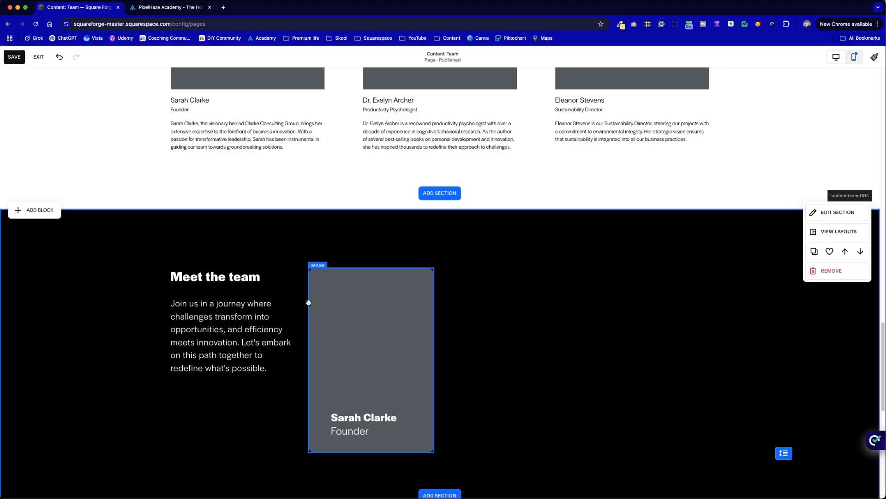
click(554, 426)
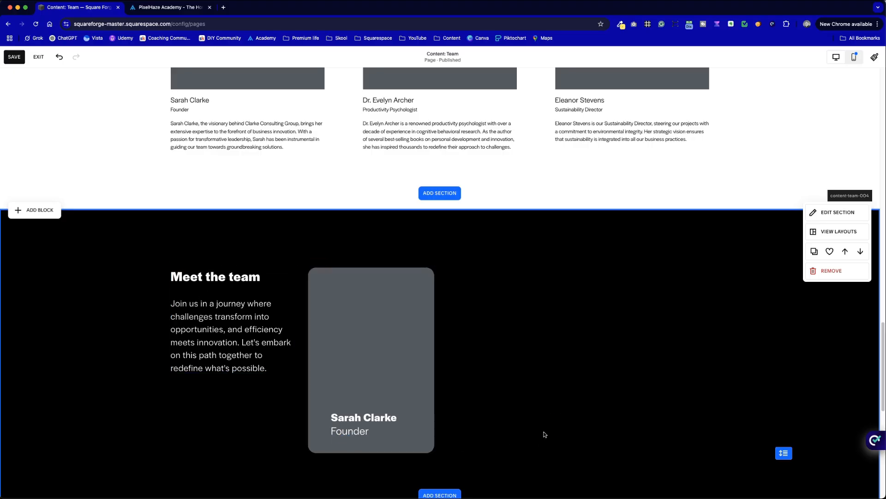
scroll(508, 445, down, 4)
scroll(508, 445, up, 2)
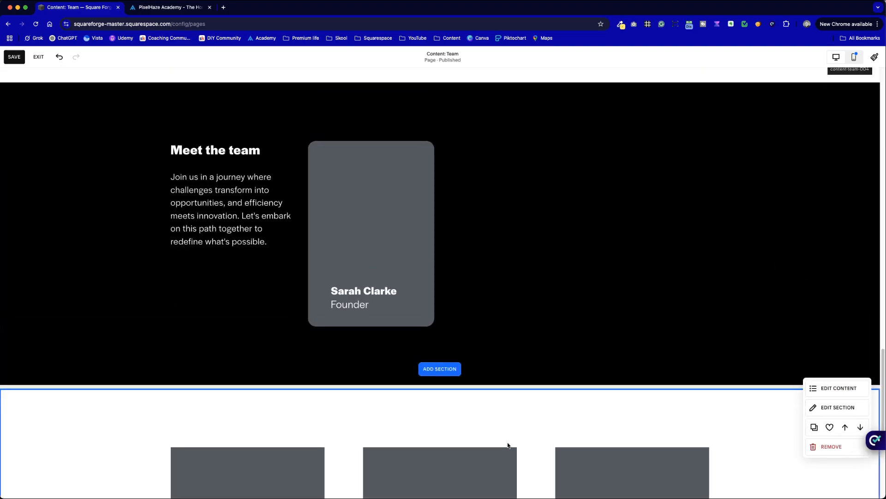
click(364, 334)
drag(365, 334, 365, 322)
click(795, 417)
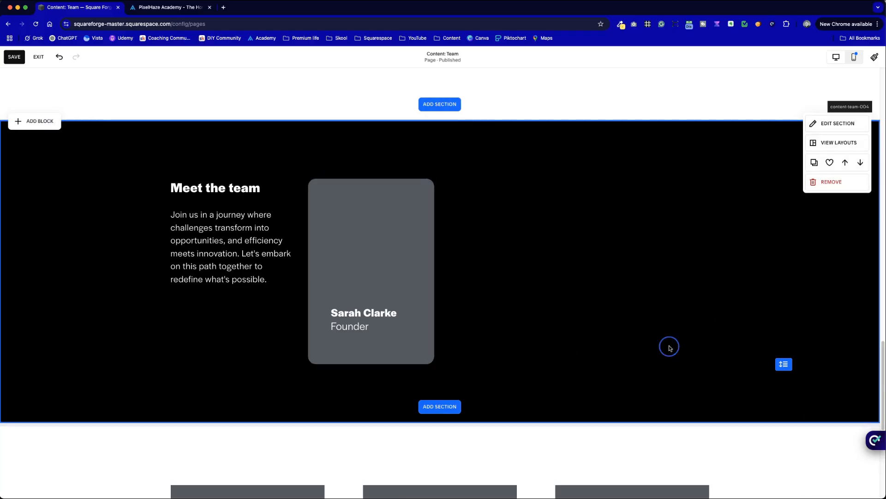
click(358, 209)
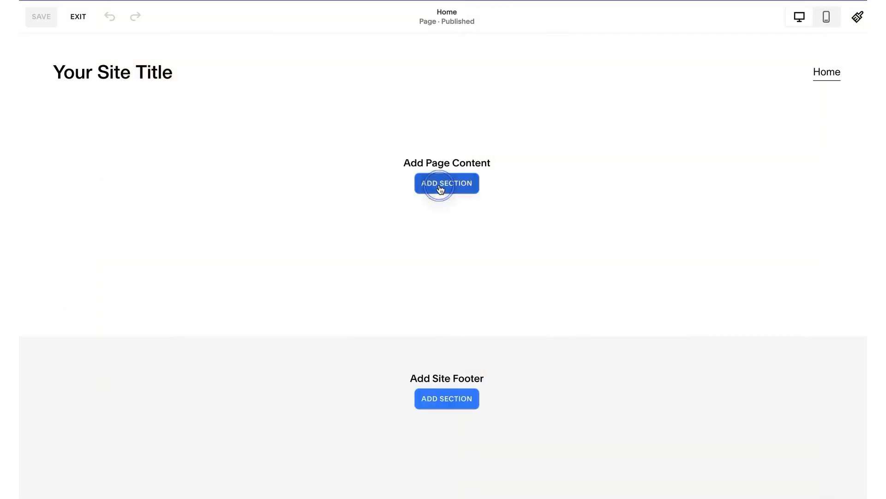
Step: Switch to Google and search for "Best wireframing tools for squarespace"
click(440, 186)
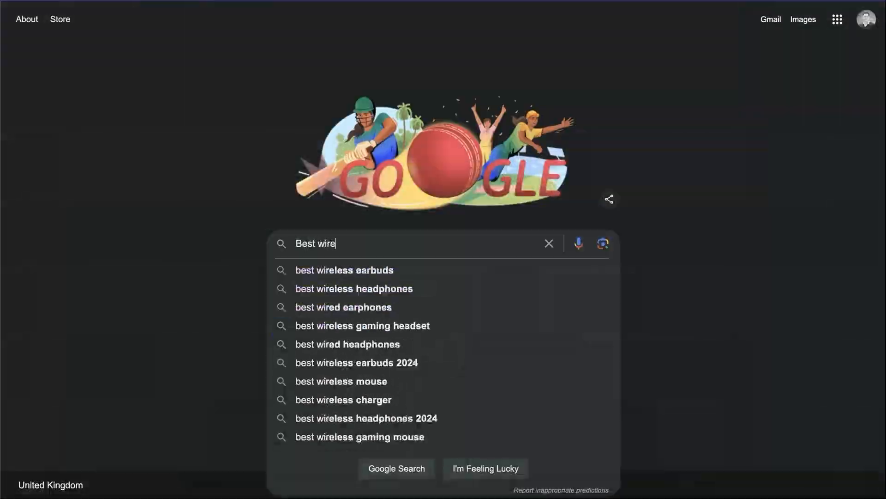
text(framing tools for squarespace)
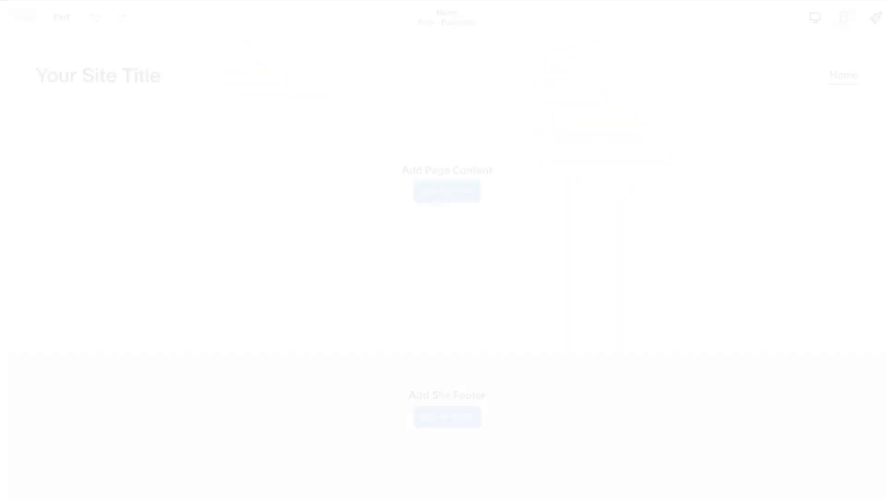
Step: Browse the Intro layouts for adding a section in Squarespace and look through the Brine template's preview
click(440, 196)
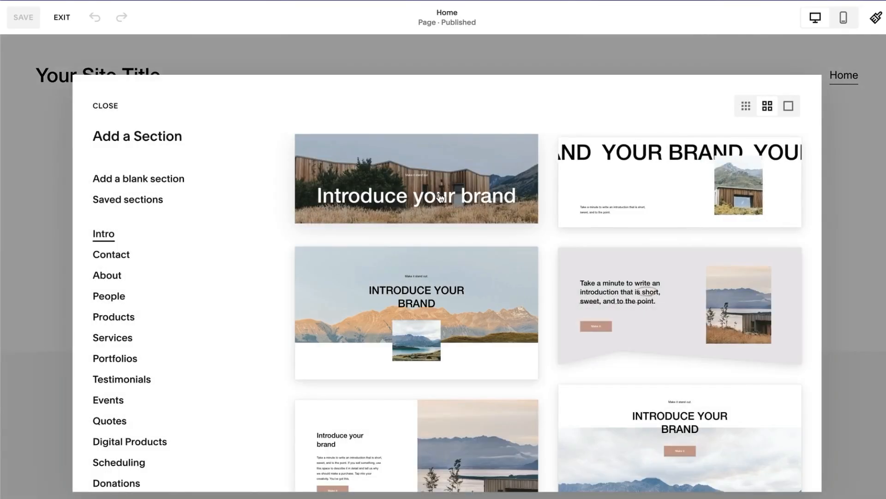
scroll(475, 355, down, 4)
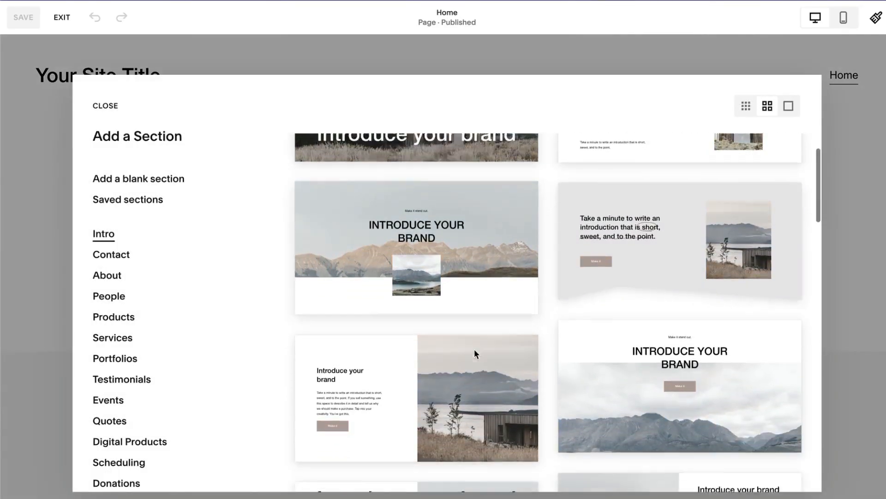
click(476, 354)
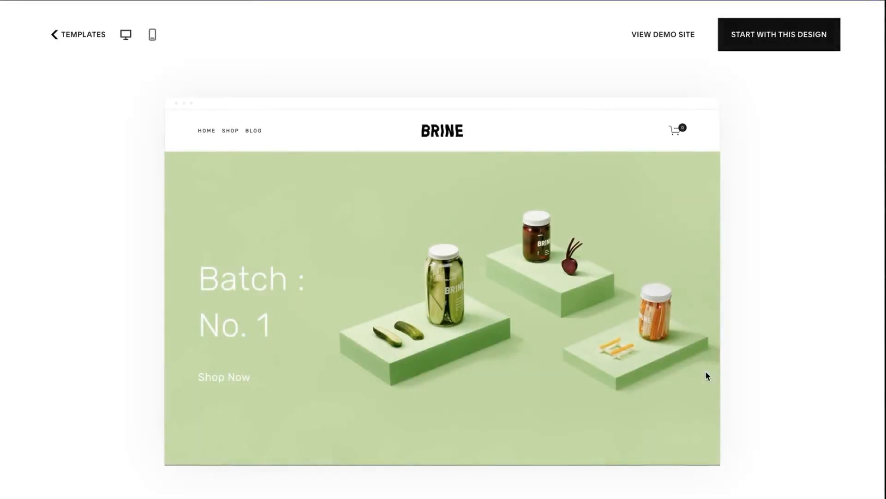
scroll(706, 373, down, 3)
scroll(706, 372, down, 5)
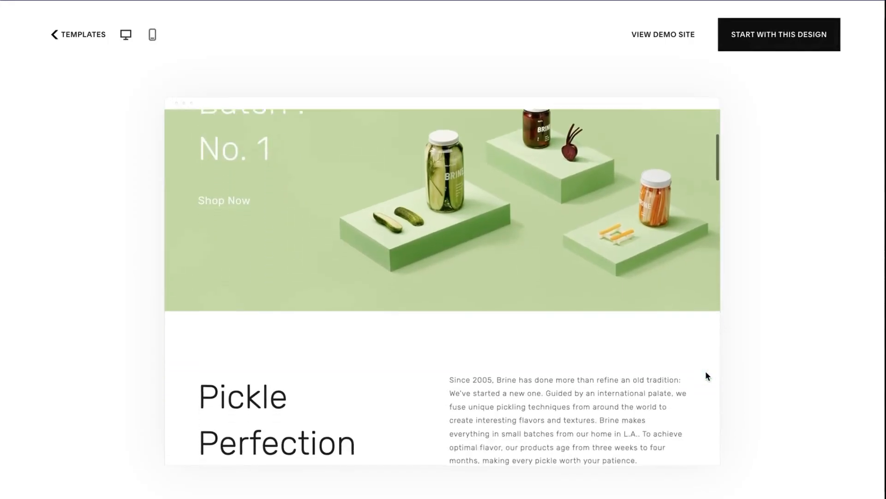
scroll(706, 372, down, 5)
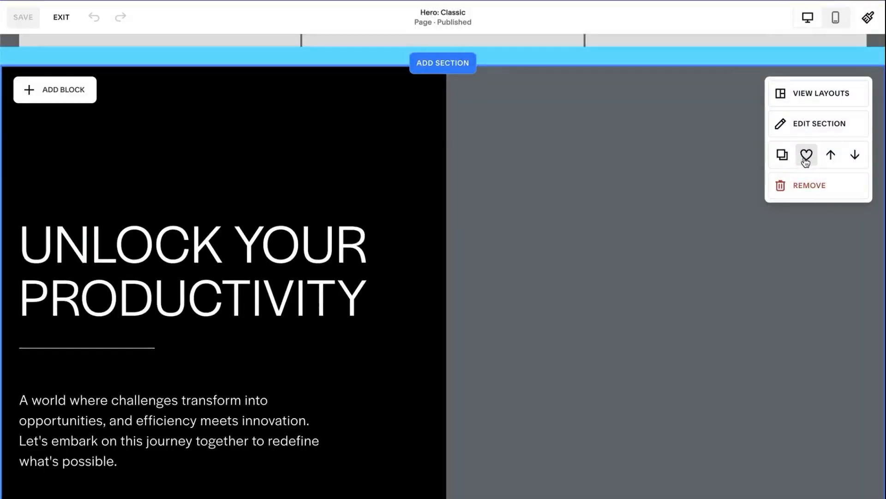
Step: Save the "Unlock your productivity" section on the Hero: Classic page as a favourite for reuse
click(807, 156)
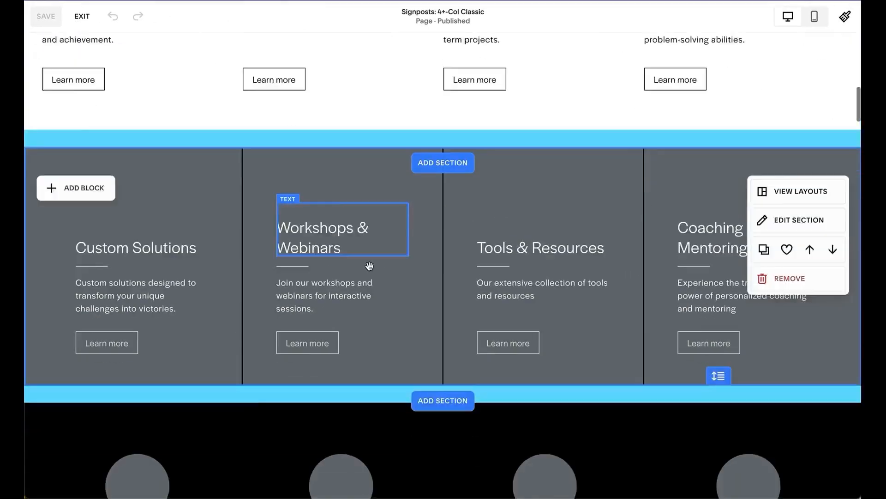
scroll(364, 231, down, 1)
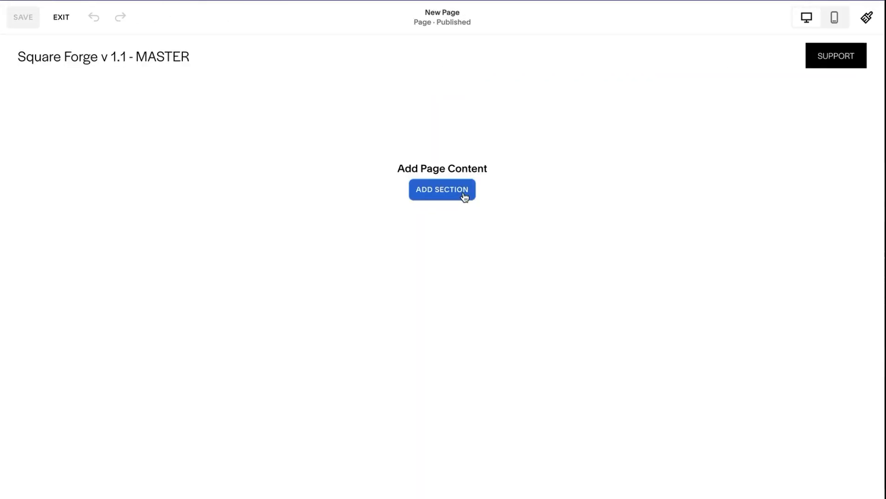
Step: Add the saved "Unlock your productivity" section to the blank New Page
click(464, 194)
click(129, 197)
click(412, 360)
scroll(412, 360, down, 2)
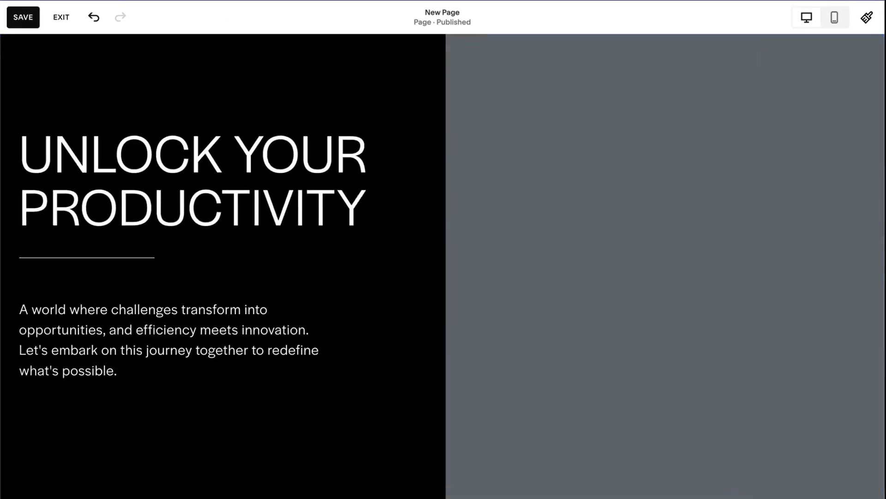
click(570, 193)
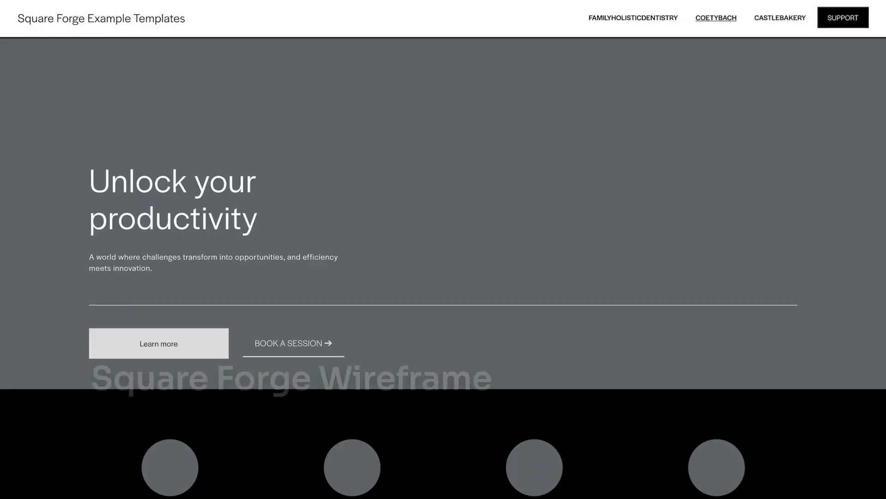
Step: Compare the Square Forge wireframes for Coety Bach and Castle Bakery with their finished Squarespace websites, examining the section layouts
scroll(444, 249, down, 3)
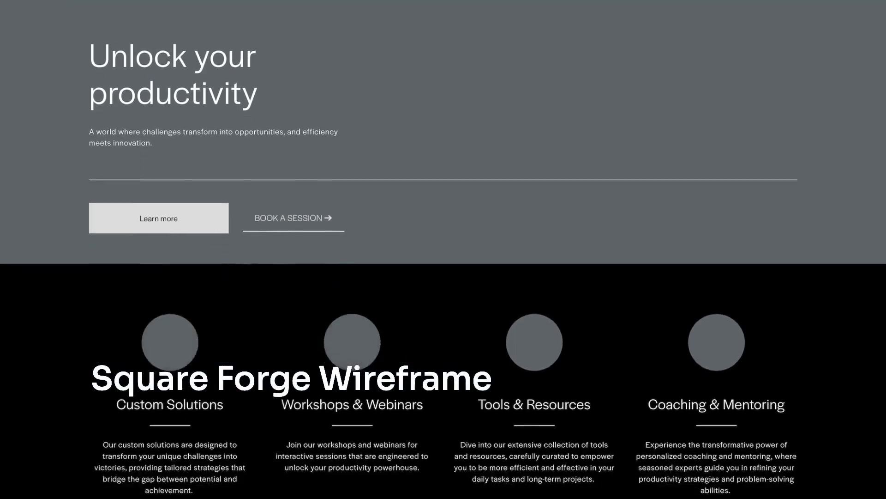
scroll(443, 249, down, 16)
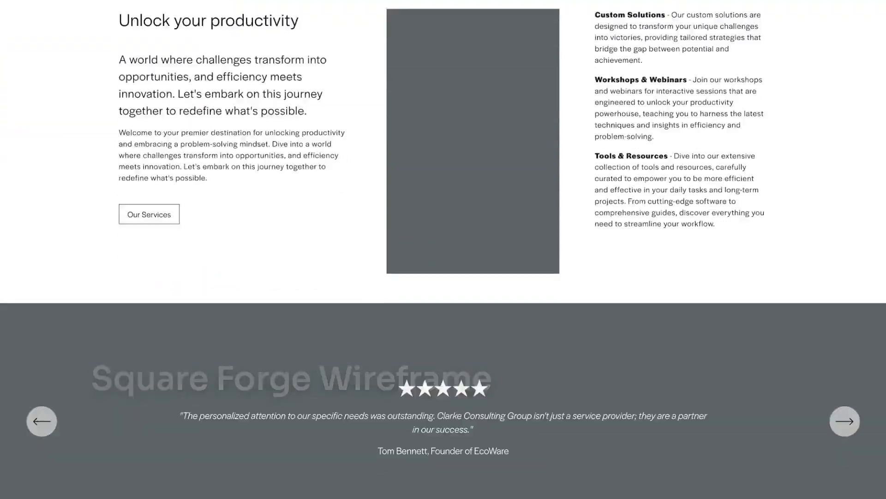
scroll(443, 249, down, 18)
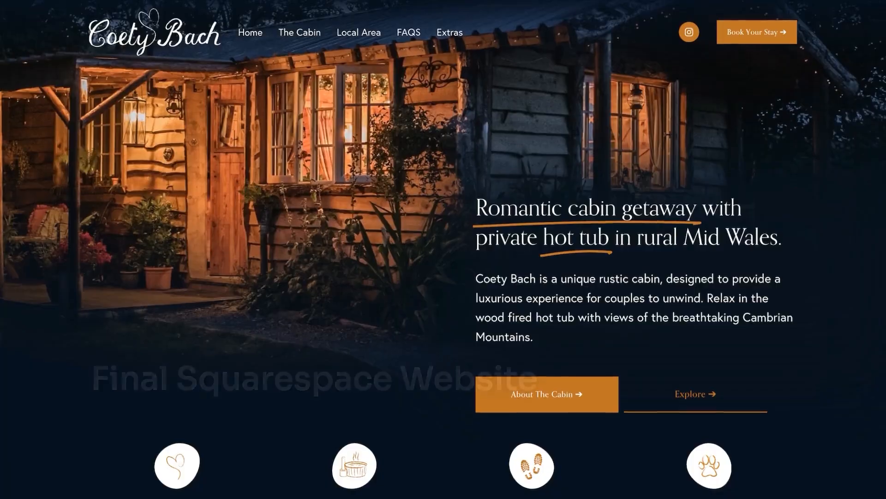
scroll(444, 250, down, 4)
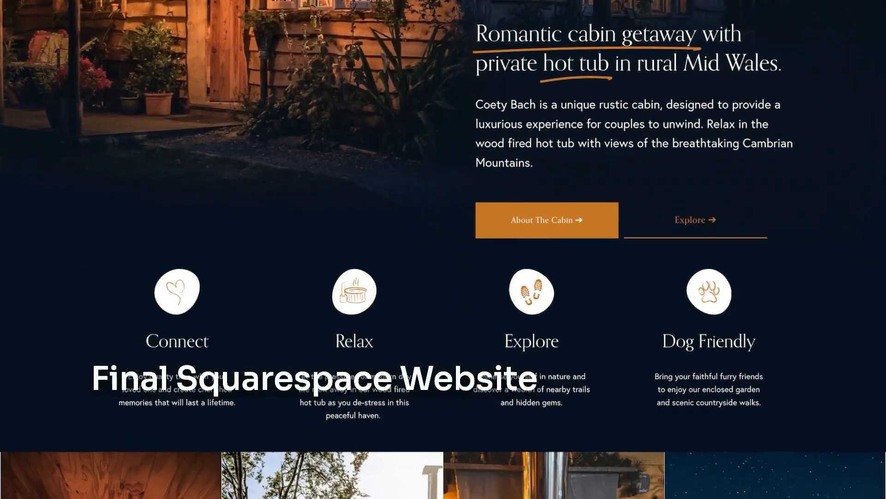
scroll(443, 249, down, 20)
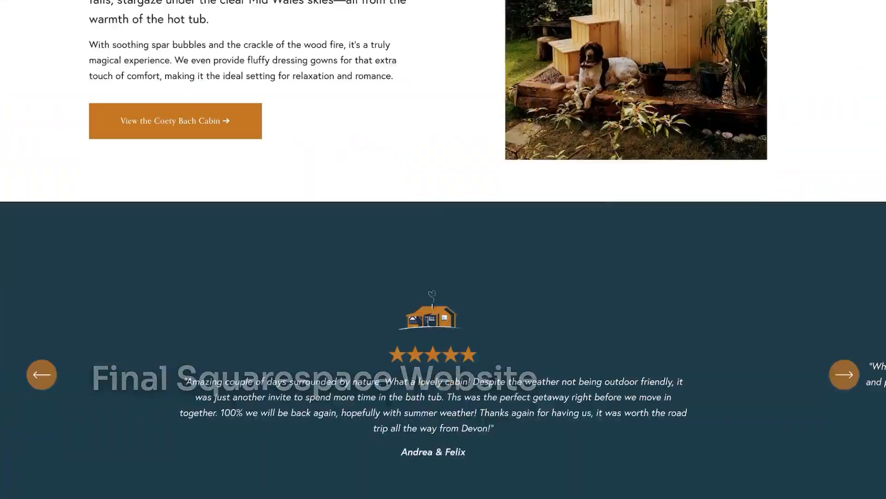
scroll(444, 249, down, 19)
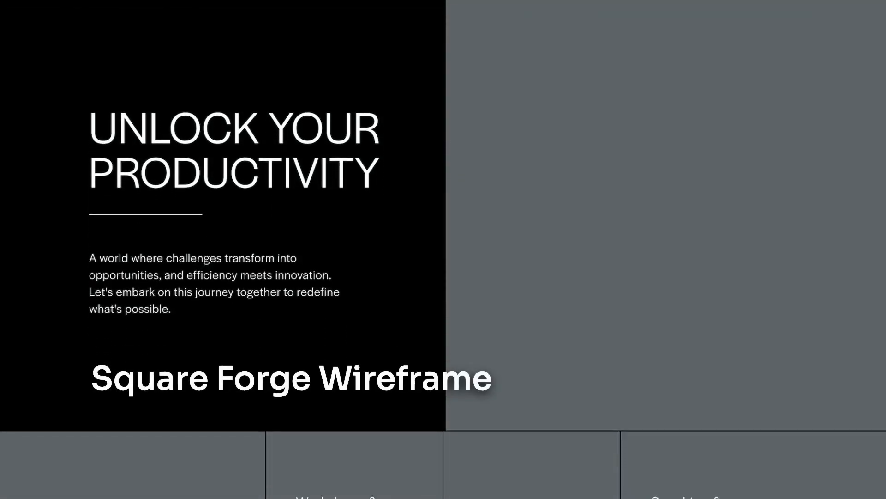
scroll(443, 249, down, 16)
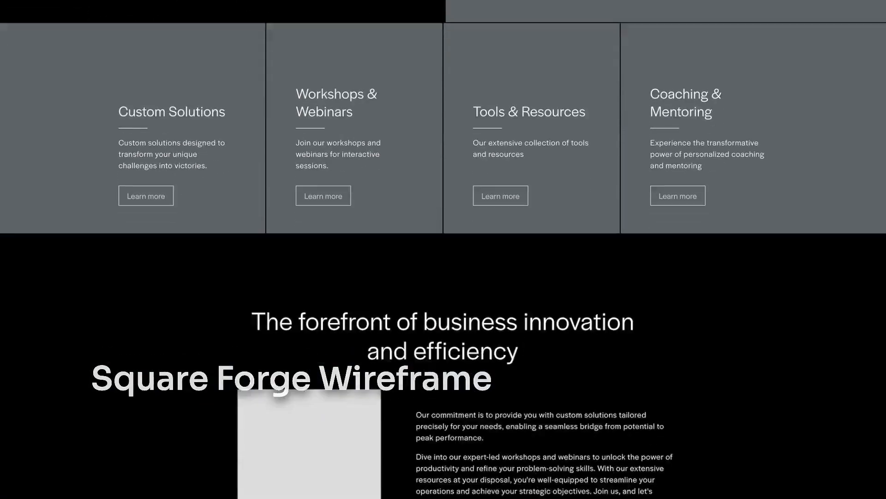
scroll(443, 249, down, 3)
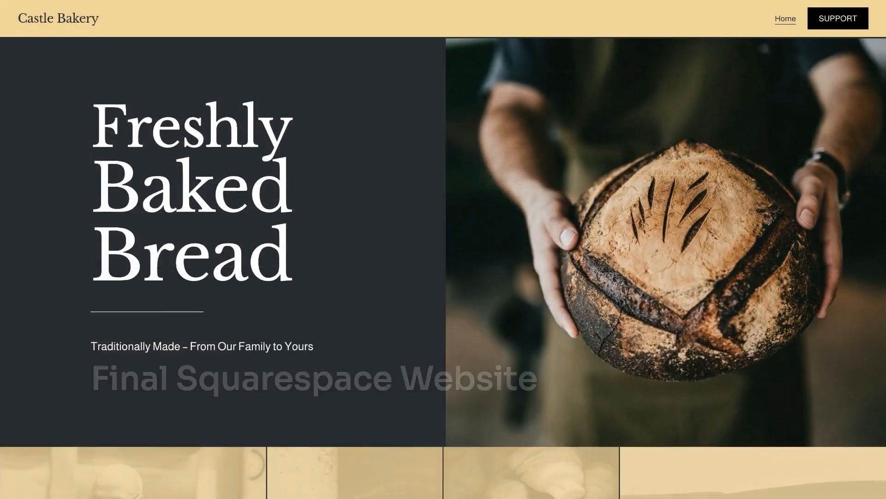
scroll(443, 249, down, 4)
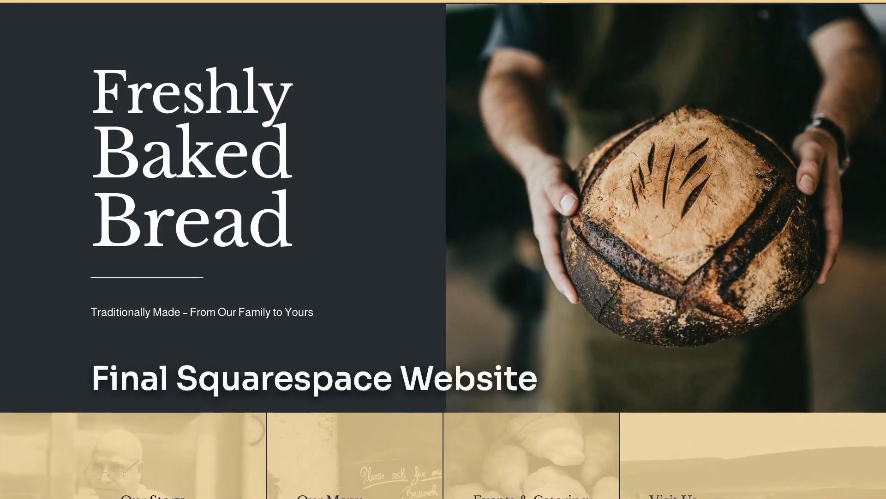
scroll(443, 249, down, 17)
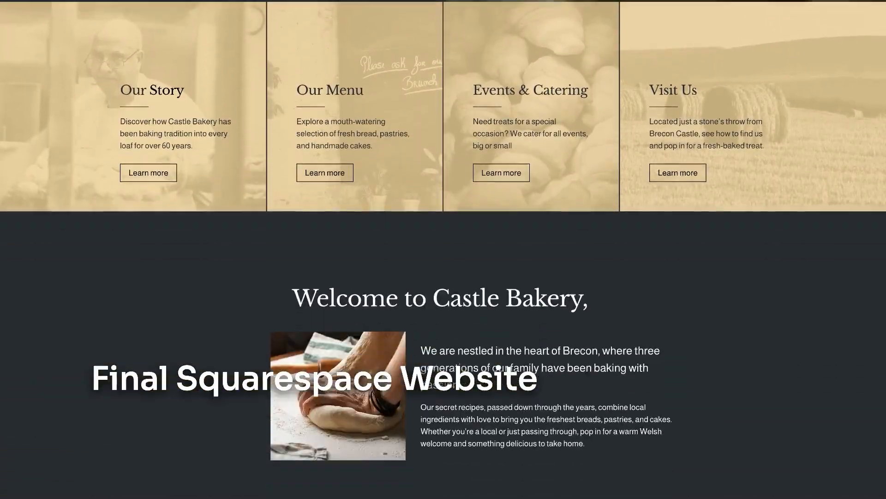
scroll(443, 249, down, 5)
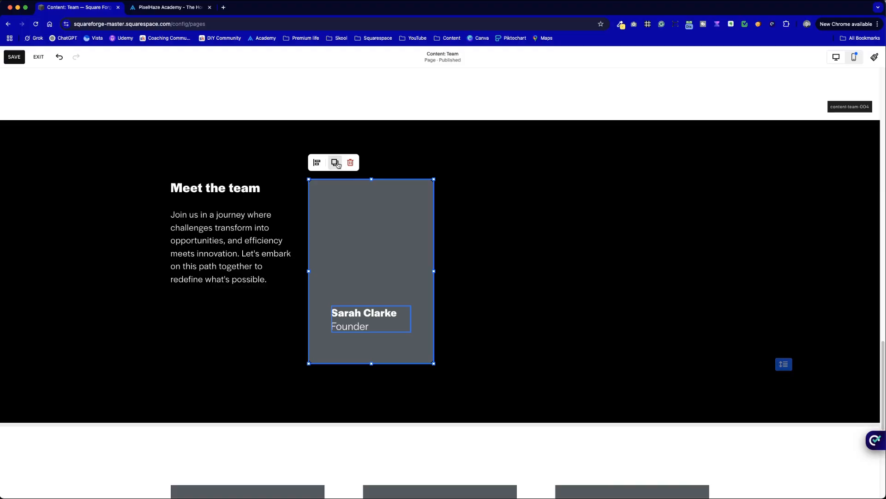
Step: Switch the Content: Team page to the mobile layout and extend the black "Meet the team" section downwards below the card
click(560, 228)
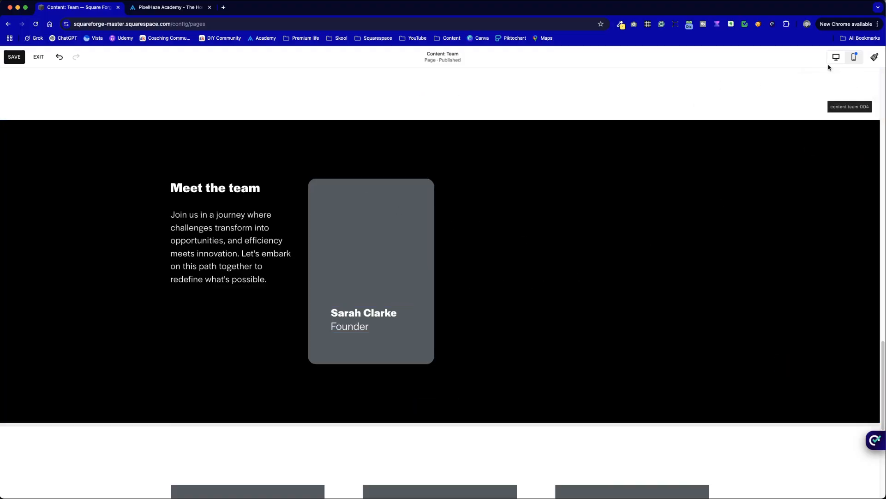
click(854, 58)
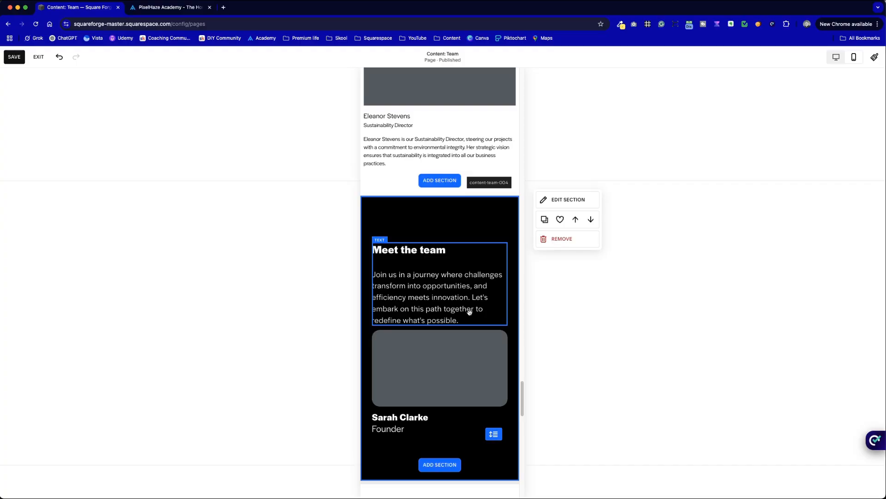
scroll(470, 313, down, 5)
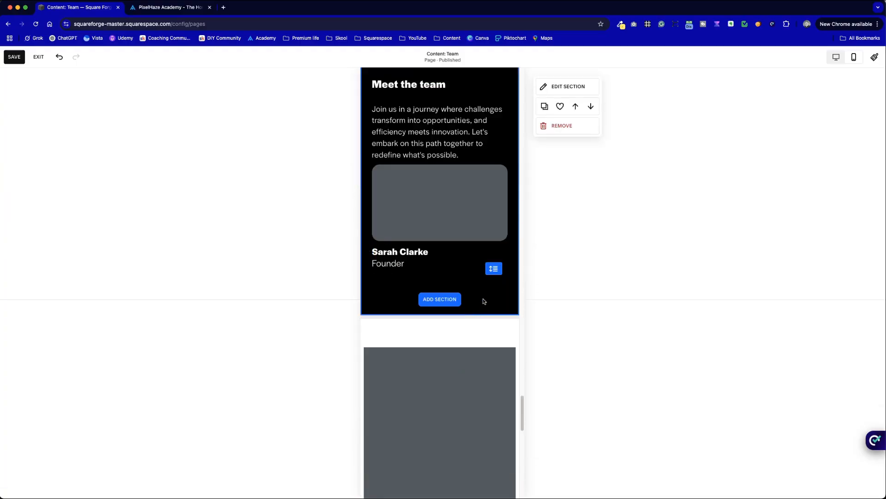
drag(493, 268, 489, 386)
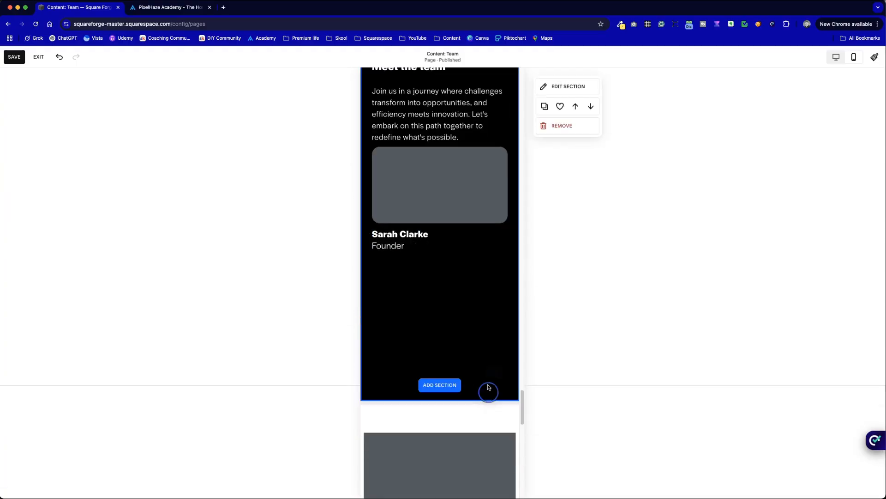
Step: Stretch the grey card to about twice its height in the mobile layout and adjust the section's height below it
click(465, 190)
drag(440, 222, 434, 310)
click(459, 332)
drag(492, 312, 489, 351)
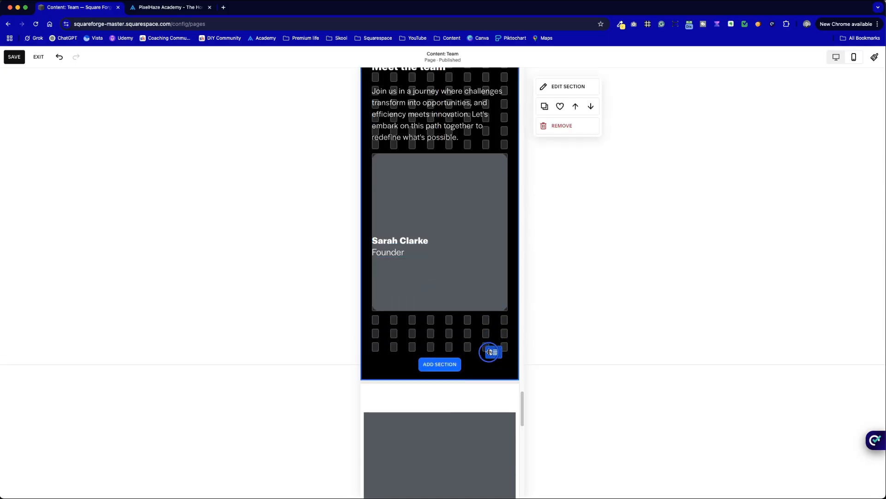
Step: Move the name and title text inside the lower part of the mobile card and narrow its block to fit within the card
drag(407, 251, 431, 280)
drag(519, 273, 484, 274)
click(502, 325)
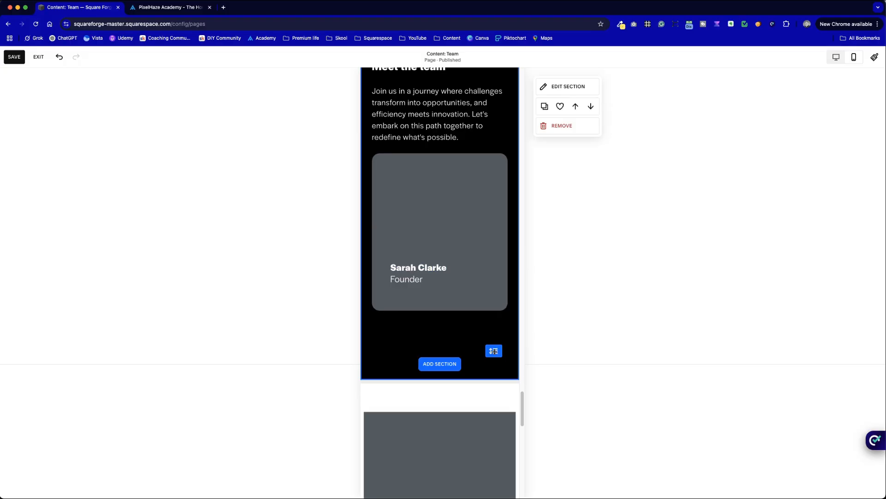
Step: Add more empty rows to the mobile section and move the card with its text one row below the intro paragraph
drag(493, 351, 530, 486)
click(426, 230)
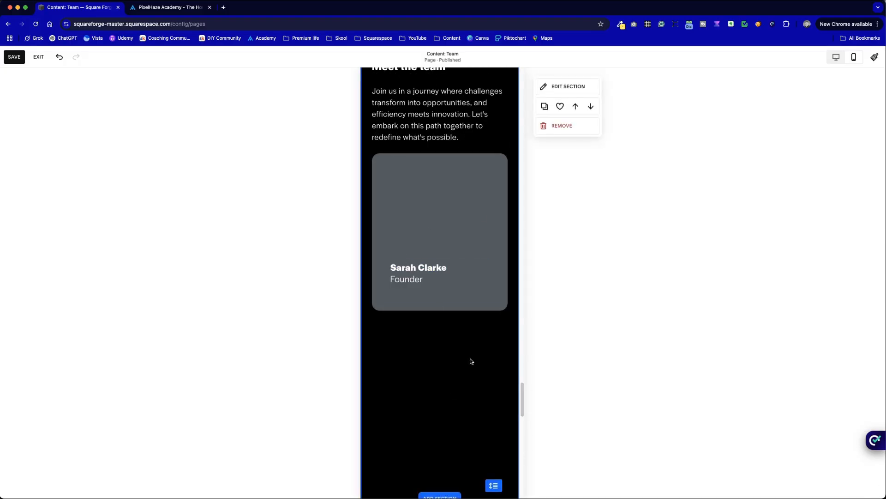
scroll(457, 375, down, 5)
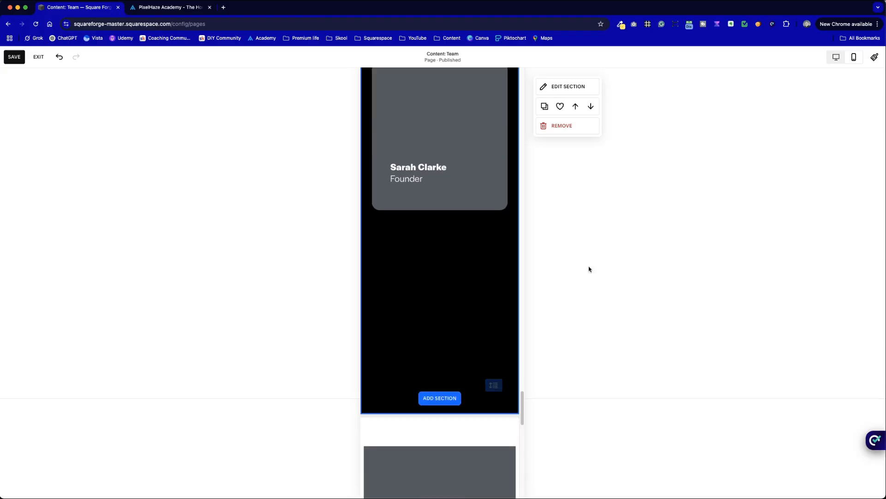
scroll(545, 275, up, 8)
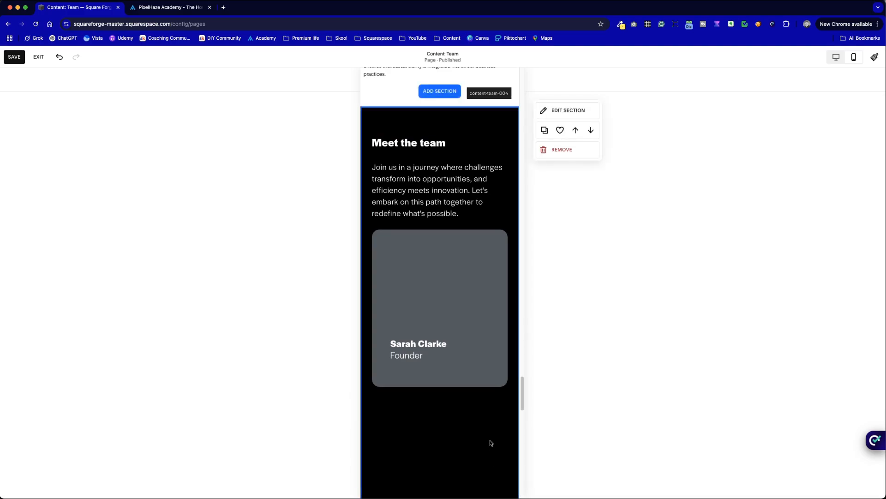
drag(429, 314, 442, 299)
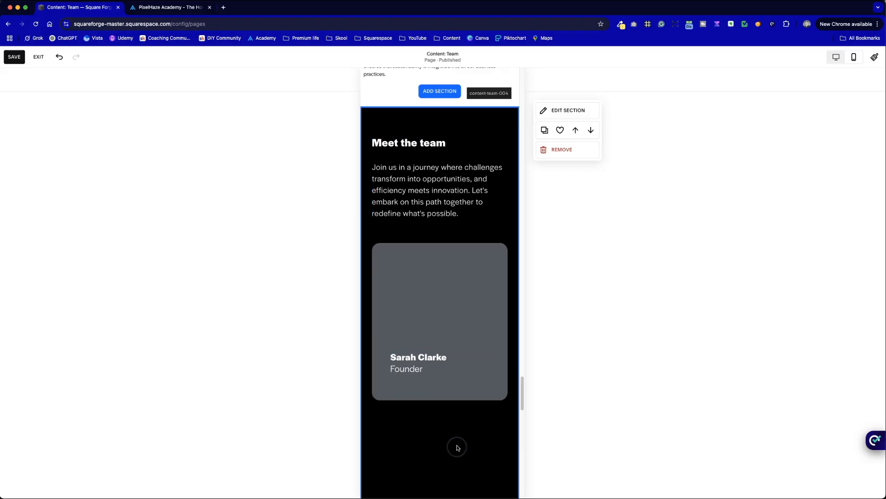
scroll(457, 447, down, 2)
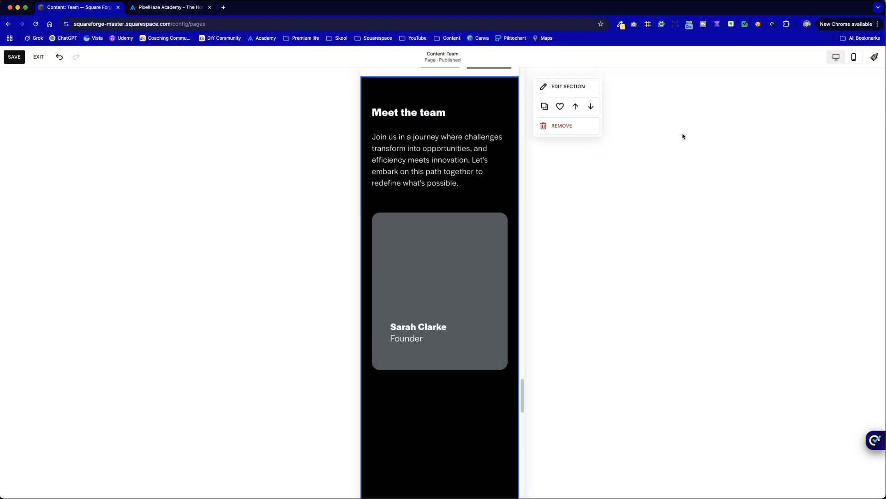
Step: Return to the desktop layout, duplicate the card together with its text and place the copy directly beside the original
click(837, 57)
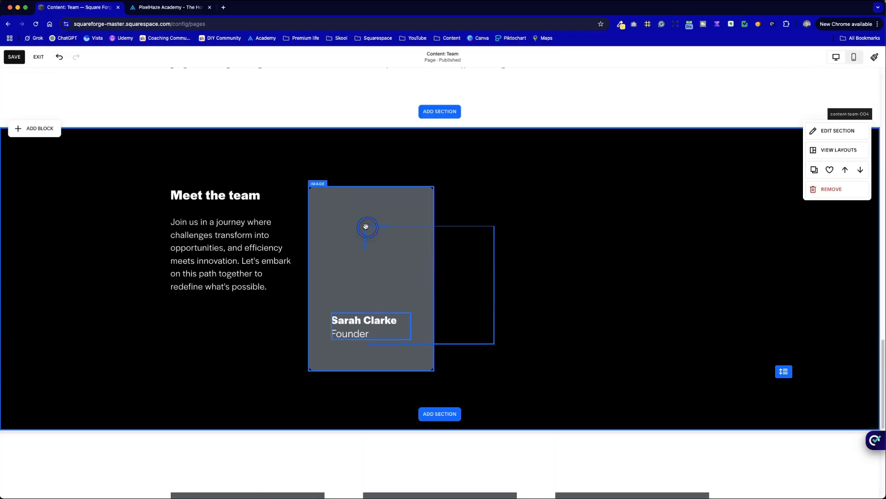
click(366, 224)
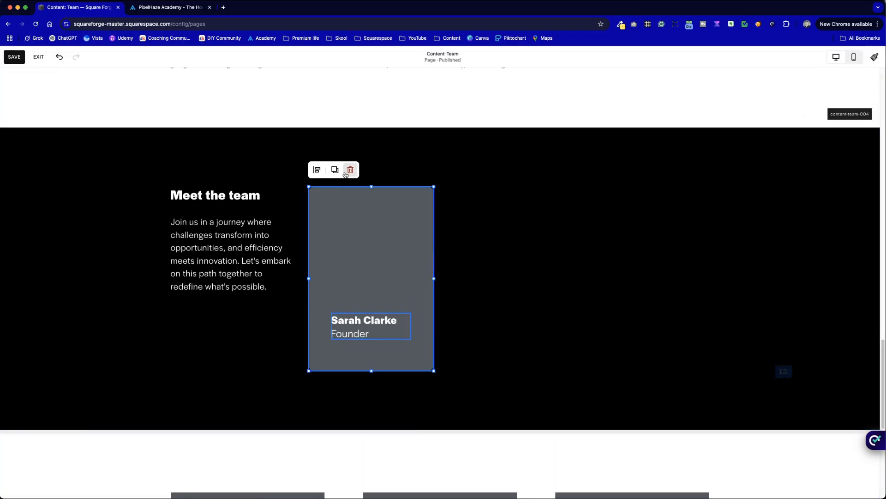
click(335, 170)
drag(362, 275, 476, 238)
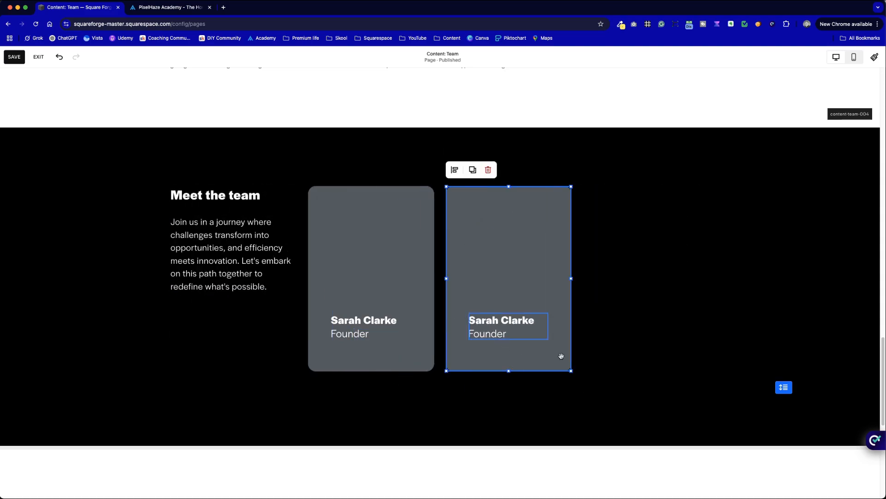
Step: Duplicate the card with its text once more and place it as the third card in the row
click(671, 309)
drag(630, 361, 643, 257)
click(479, 173)
click(818, 428)
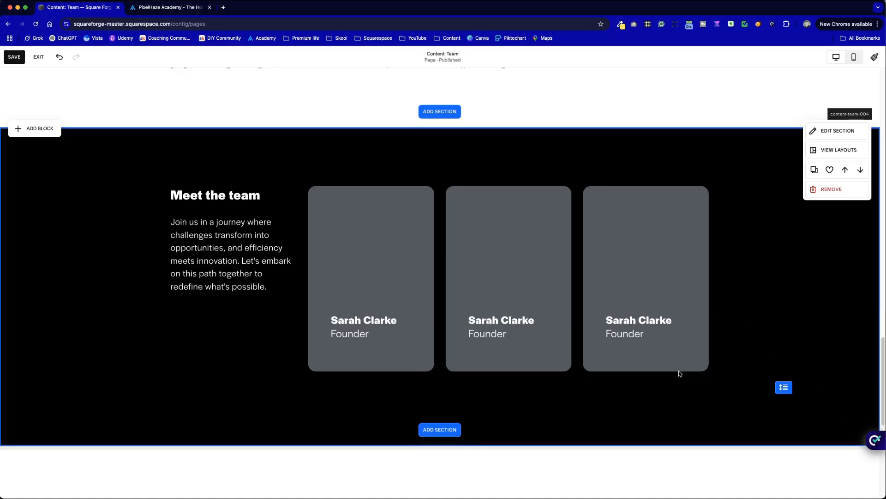
Step: Copy the Productivity Psychologist's name and title from the team section above and paste them over the second card's text
scroll(679, 373, up, 3)
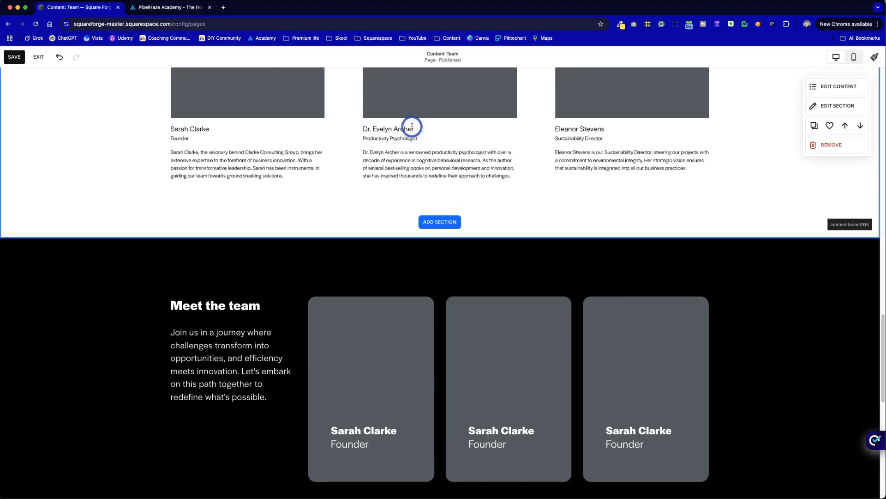
drag(412, 126, 333, 123)
click(420, 136)
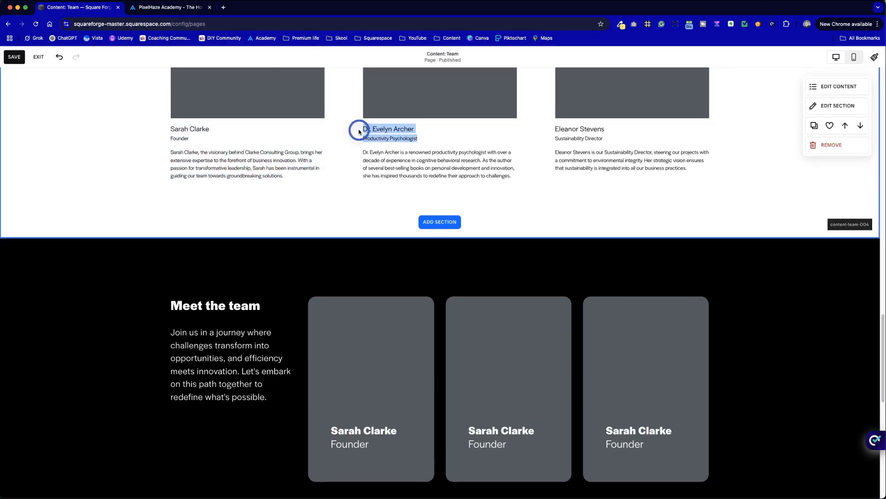
click(495, 428)
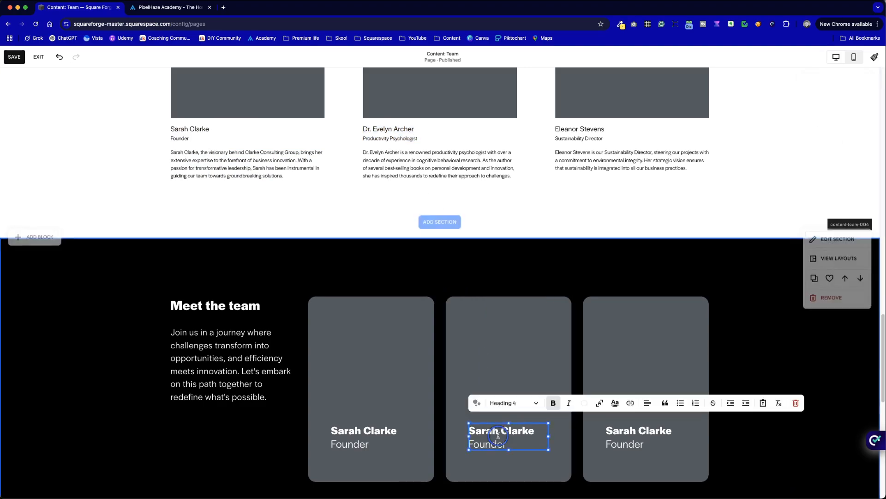
drag(476, 432, 513, 445)
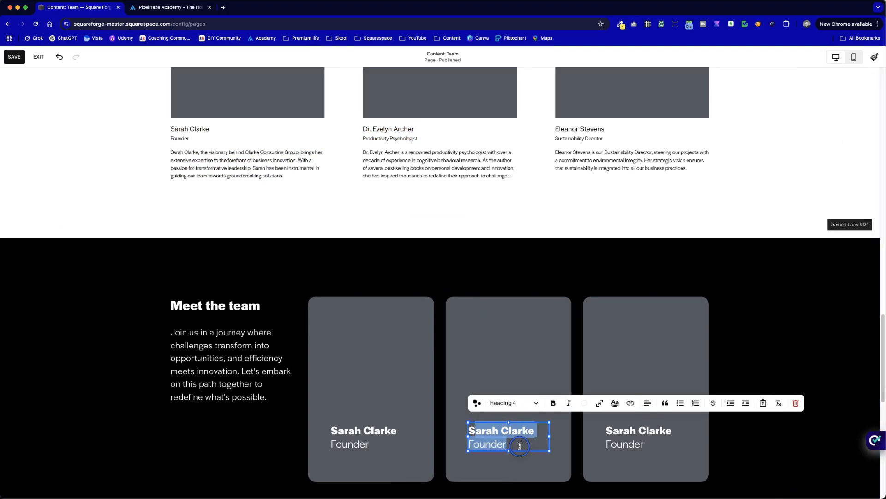
text(Dr. Evelyn Archer Productivity Psychologist)
Step: Remove the stray letter and extra paragraph gap from the second card's text, keeping the name and "Productivity Psychologist" on consecutive lines
click(475, 430)
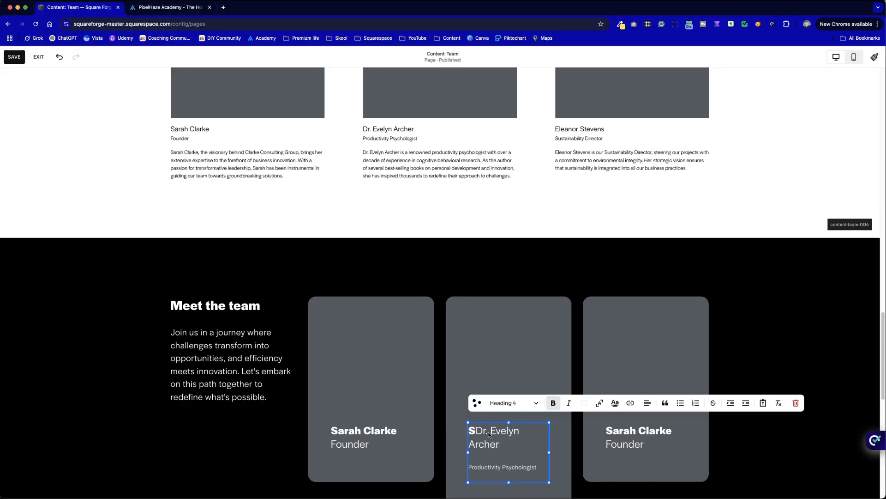
key(BackSpace)
key(BackSpace)
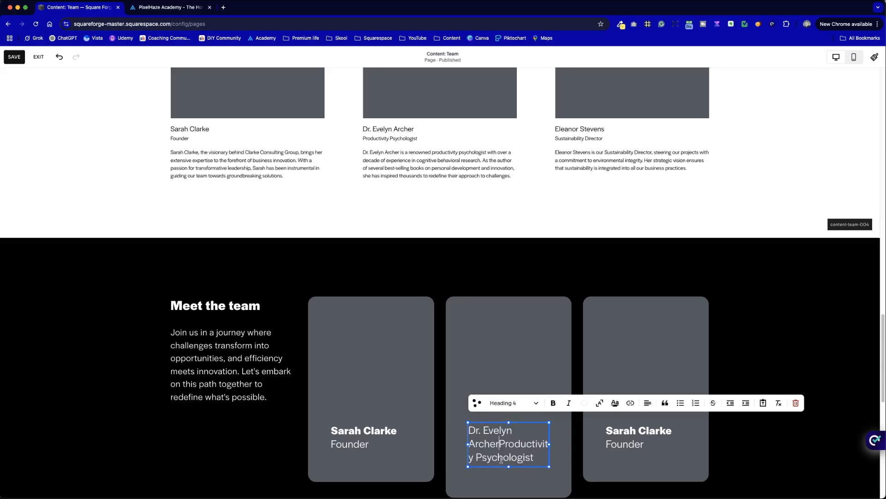
key(Return)
key(BackSpace)
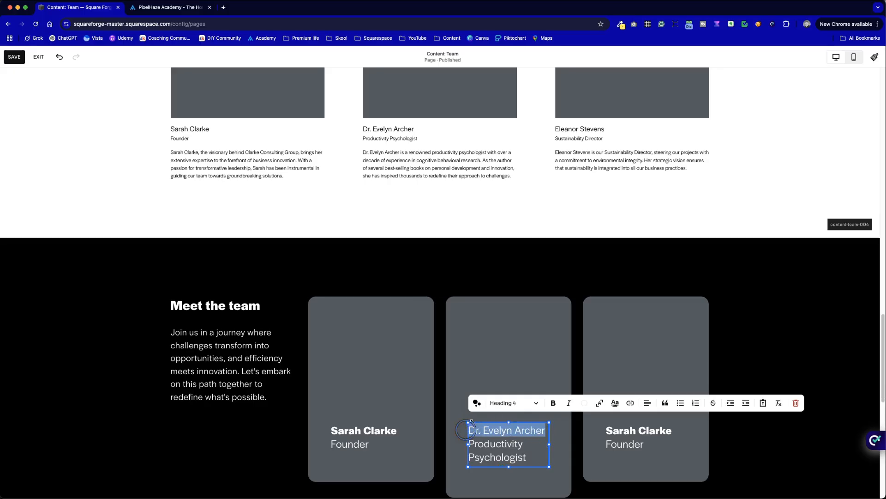
Step: Make the name in the second card's text bold
click(553, 403)
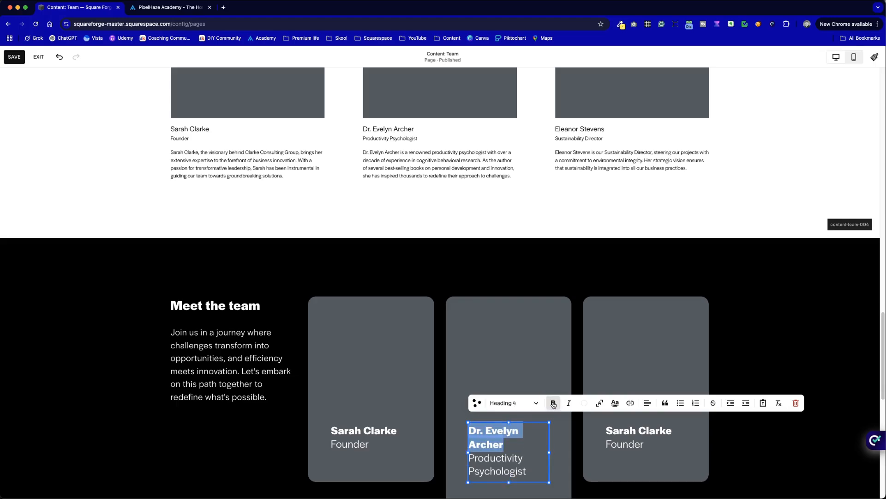
click(763, 462)
Step: Set the first card's name and title text to the Paragraph 1 style
scroll(728, 434, up, 3)
scroll(728, 434, down, 8)
scroll(728, 434, up, 3)
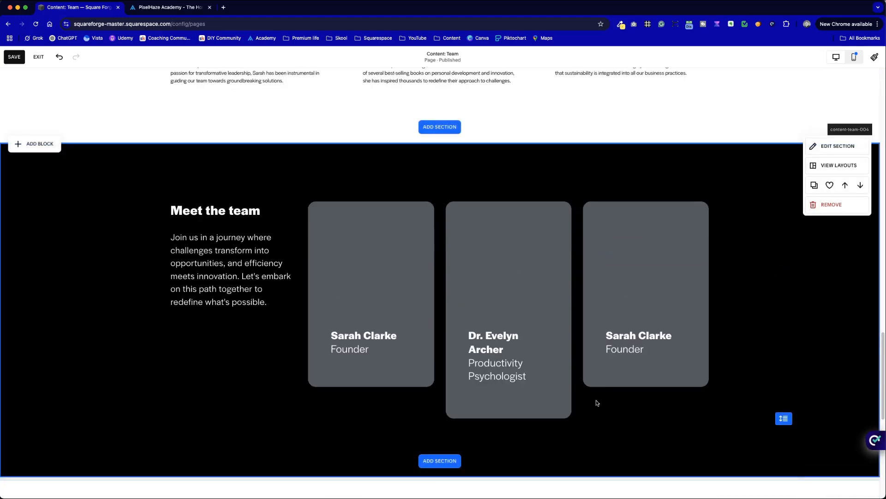
scroll(442, 407, up, 1)
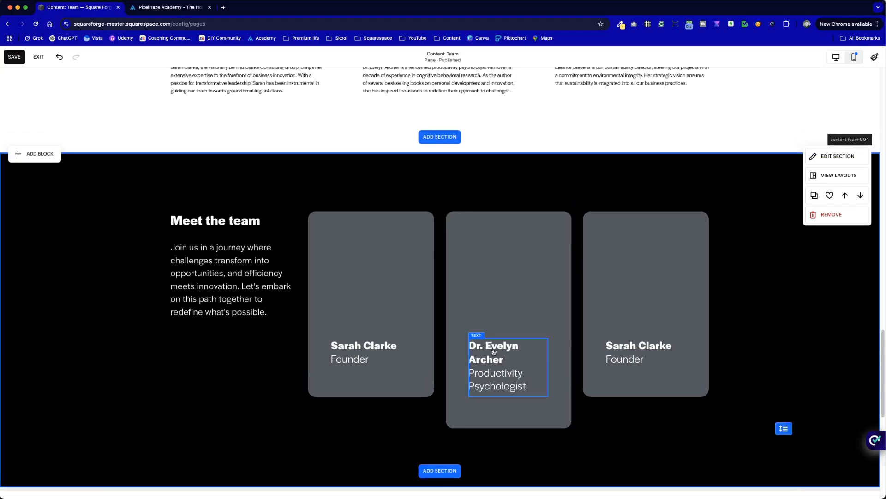
scroll(705, 457, up, 1)
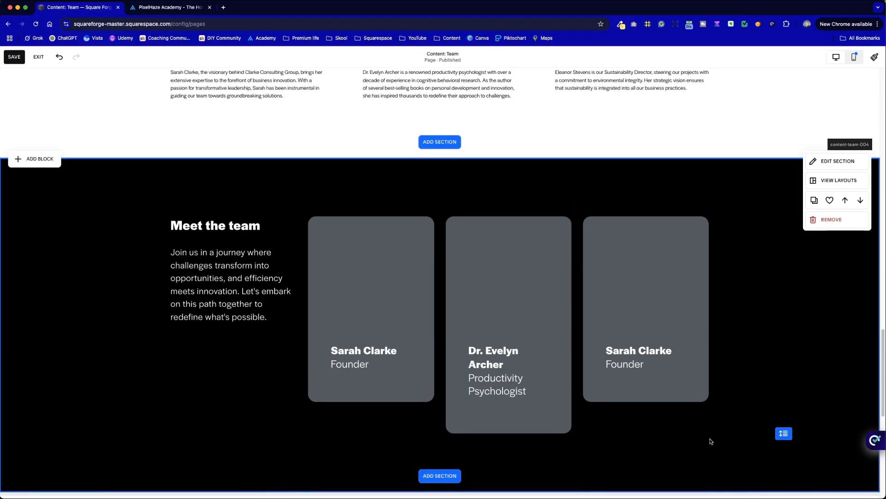
click(368, 356)
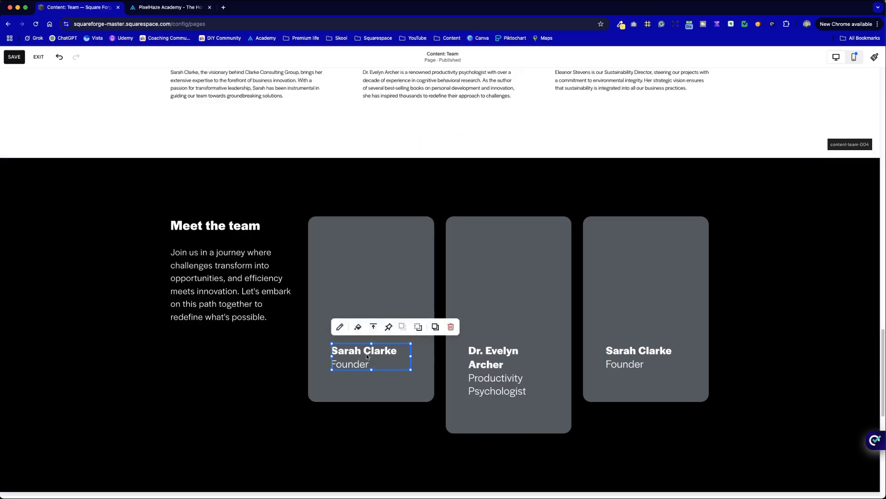
click(368, 356)
click(370, 323)
click(372, 410)
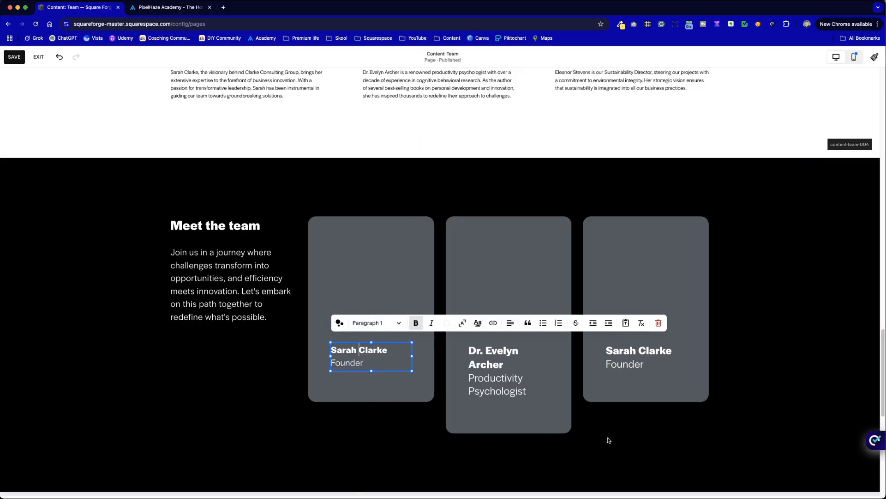
Step: Try the Paragraph 2 style on the second card's name and title
click(527, 391)
click(498, 369)
click(504, 328)
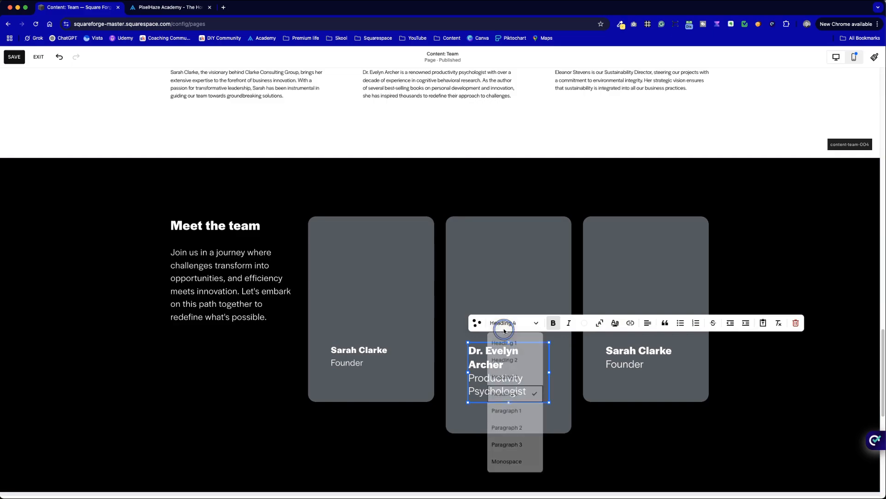
click(515, 429)
click(612, 411)
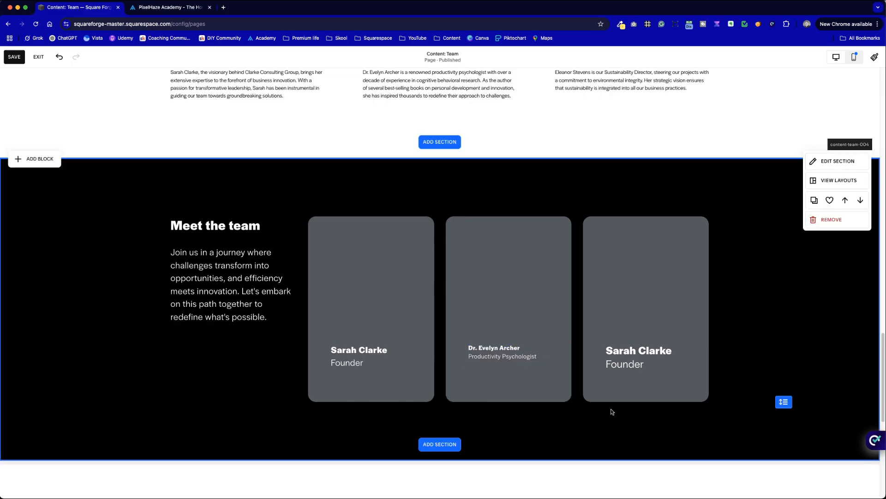
Step: Set the second card's text to Paragraph 1 and shorten the card to match the height of its neighbours
click(488, 356)
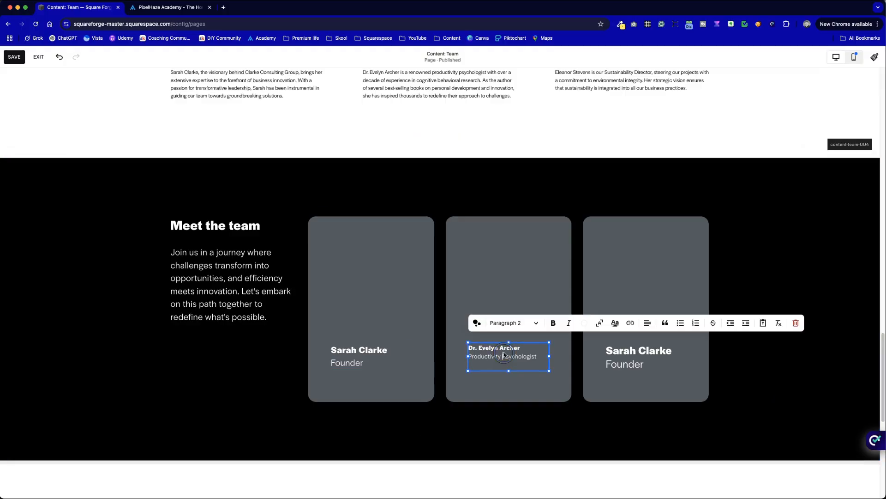
click(508, 322)
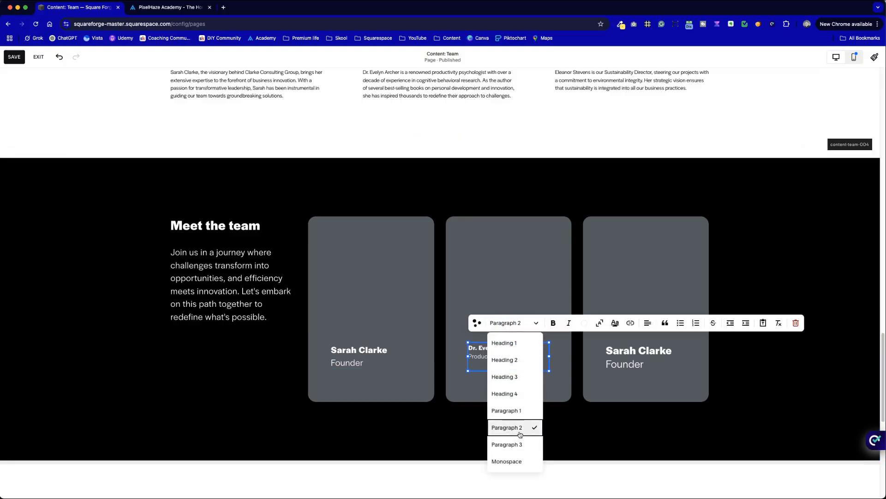
click(506, 411)
click(716, 439)
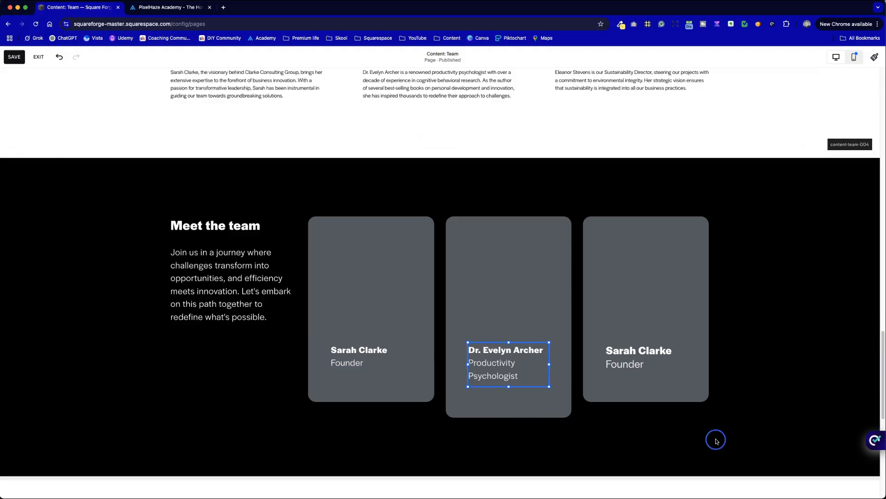
click(539, 409)
drag(508, 417, 510, 403)
click(560, 452)
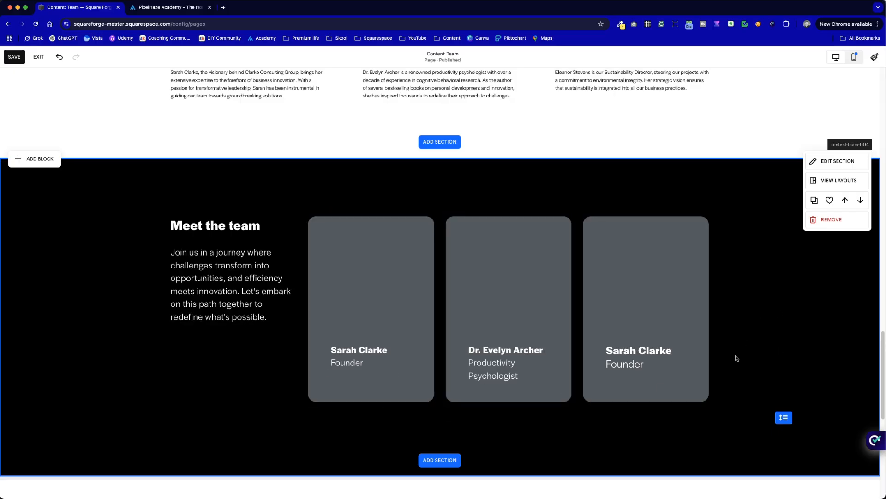
Step: Copy the Sustainability Director's name and title from the team section above and paste them over the third card's text
scroll(736, 358, up, 2)
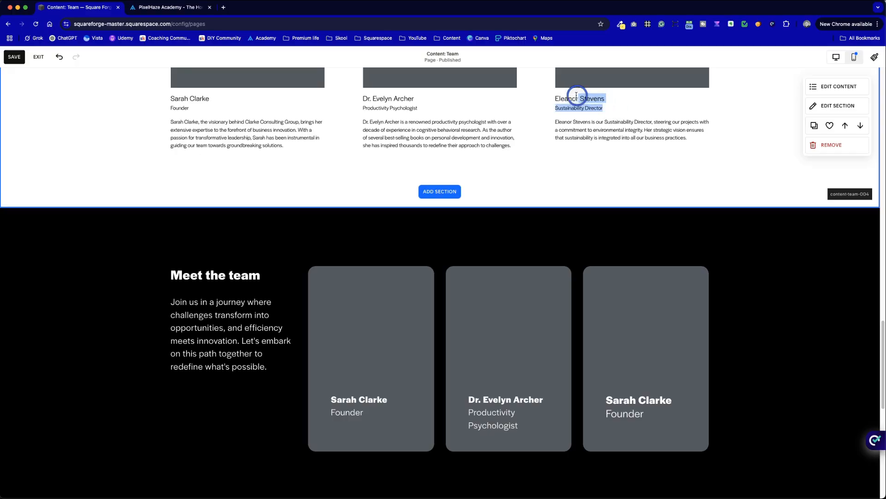
click(645, 411)
click(643, 411)
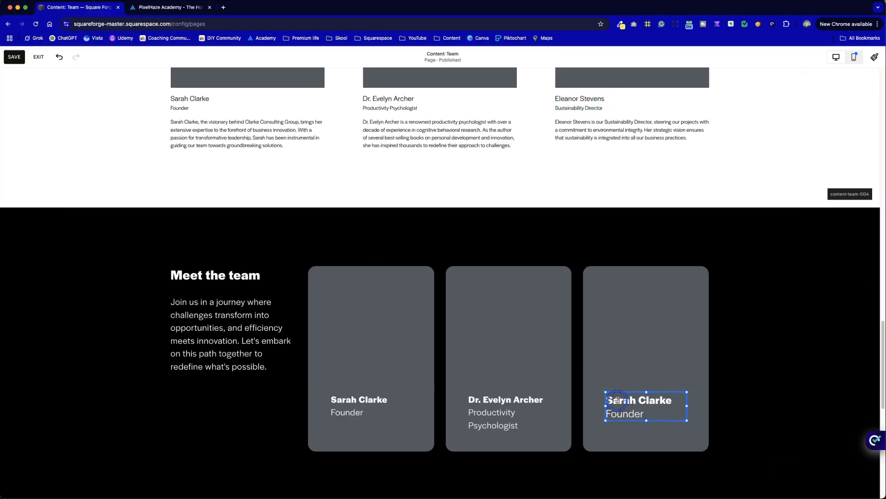
drag(616, 400, 658, 419)
text(Eleanor Stevens Sustainability Director)
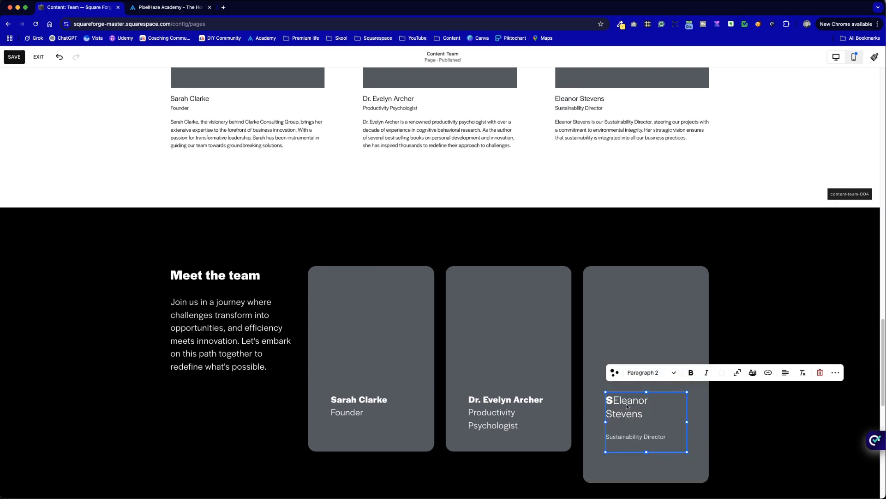
Step: Remove the stray letter and paragraph gap from the third card's text, keeping name and title on consecutive lines, and bold the name
key(BackSpace)
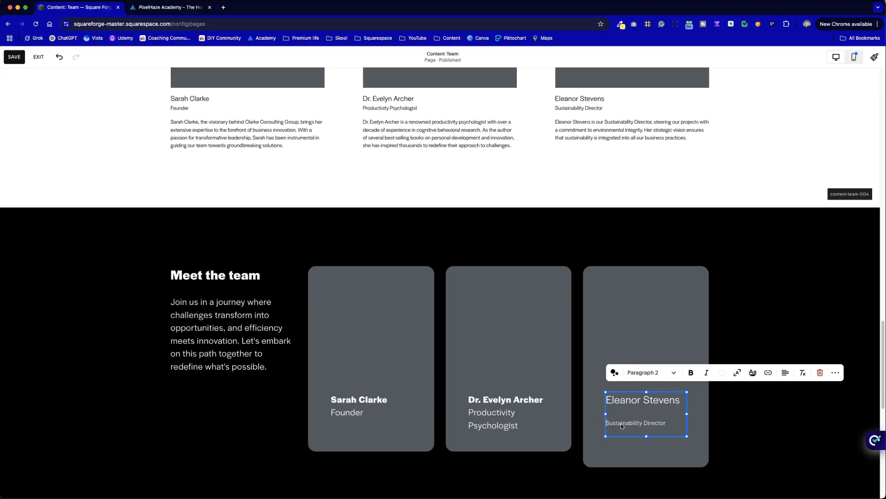
key(BackSpace)
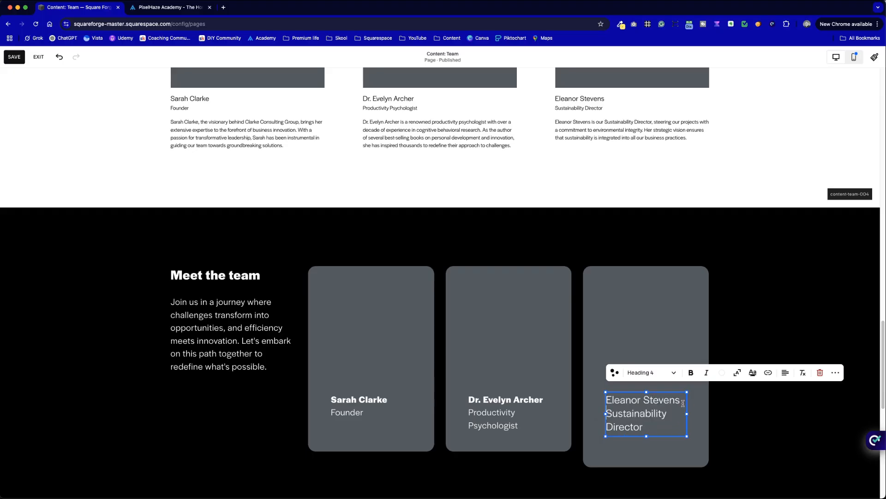
click(691, 378)
click(760, 427)
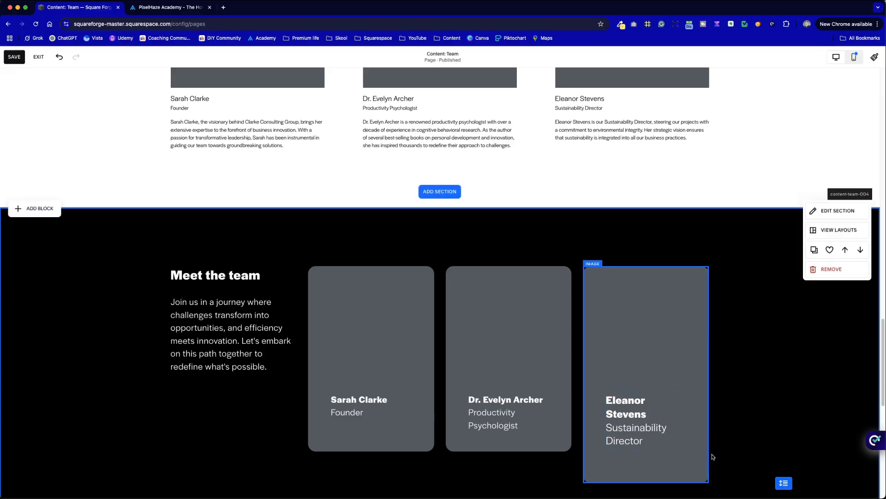
Step: Shorten the third card slightly and extend the second and first cards downward to the same height
click(675, 459)
drag(649, 482, 656, 463)
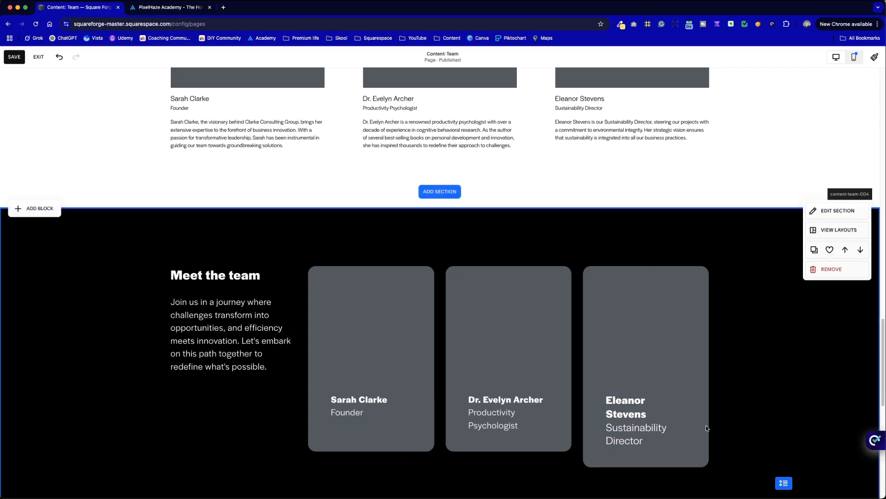
click(493, 450)
drag(513, 454, 511, 467)
click(401, 444)
drag(370, 452, 371, 466)
click(808, 405)
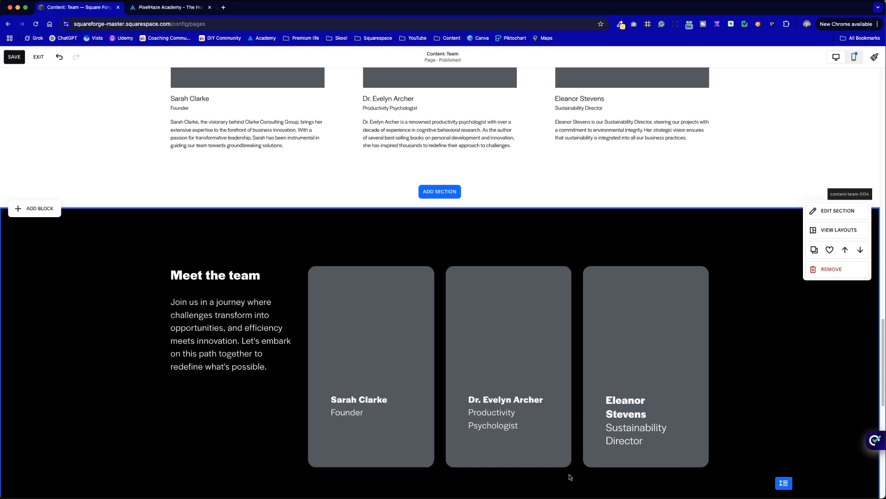
Step: Set the third card's text to Paragraph 1 and extend the card downward to match the other two cards
click(635, 427)
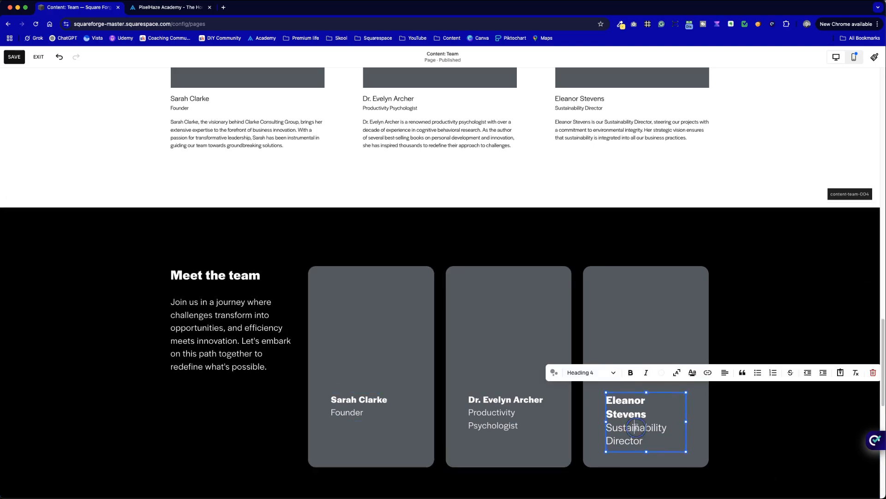
click(596, 376)
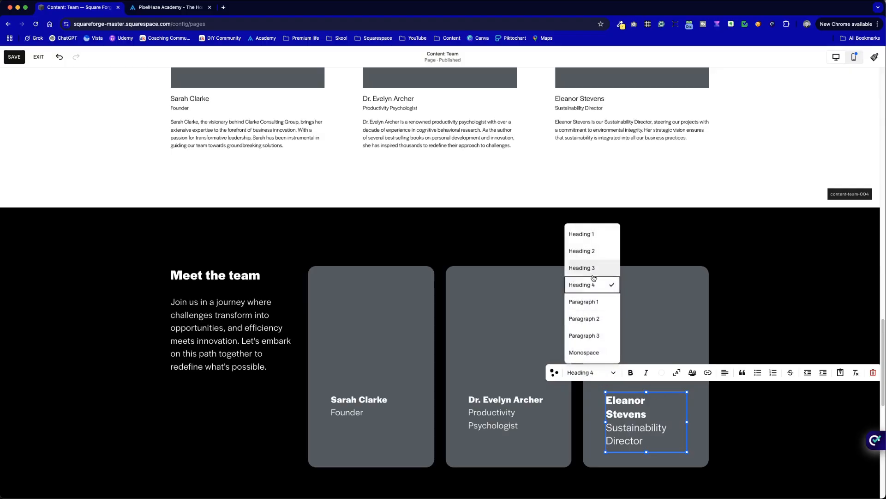
click(603, 303)
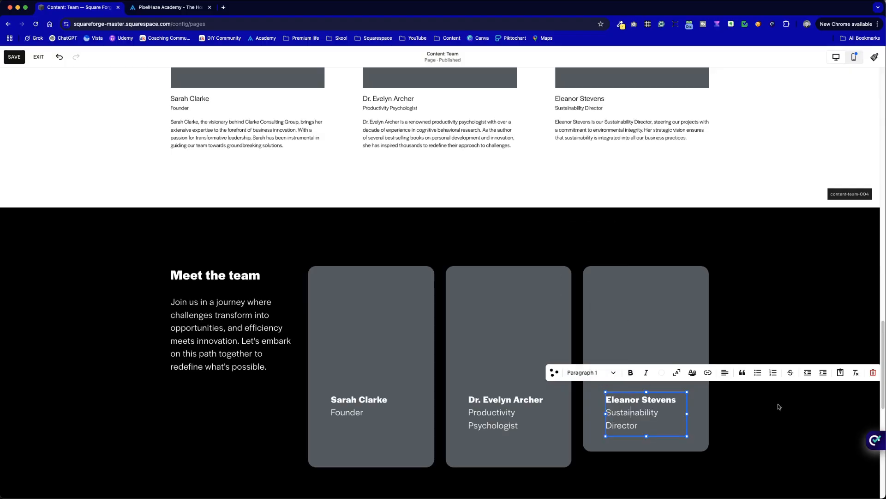
click(748, 452)
click(652, 448)
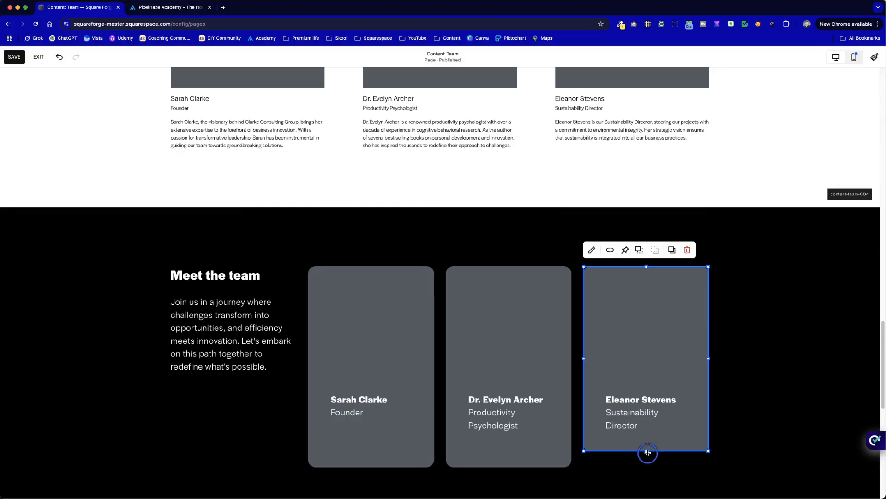
drag(648, 452, 649, 473)
click(729, 440)
Step: Move the name and title text of all three cards down by the same amount, keeping them aligned
drag(652, 407, 651, 424)
drag(516, 414, 516, 428)
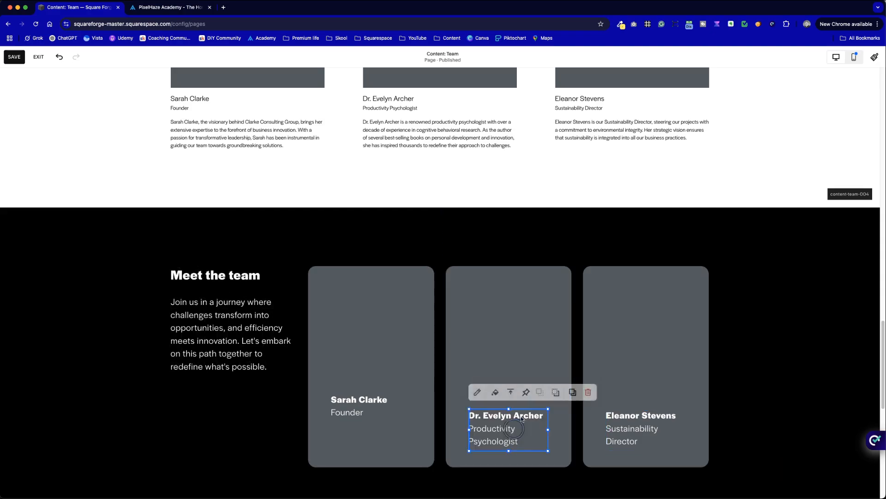
drag(378, 400, 376, 423)
click(789, 384)
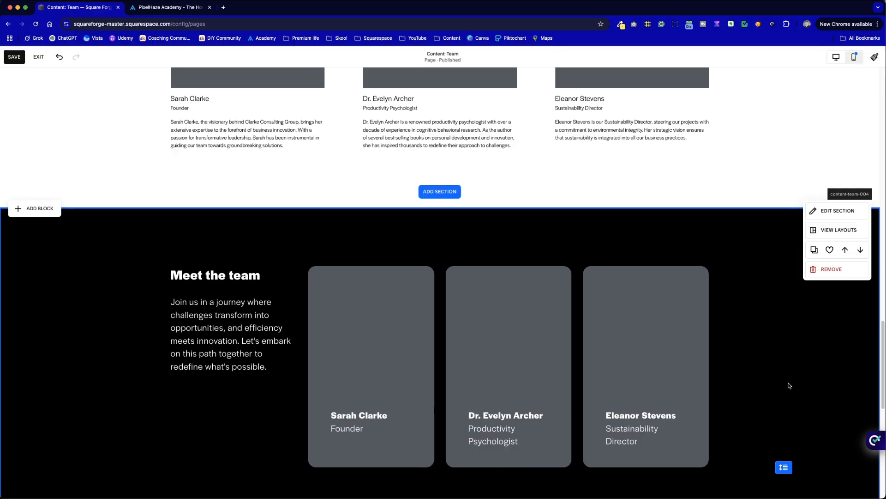
Step: Switch to the mobile layout and move the third card's image down to widen the gap above it
scroll(785, 442, down, 1)
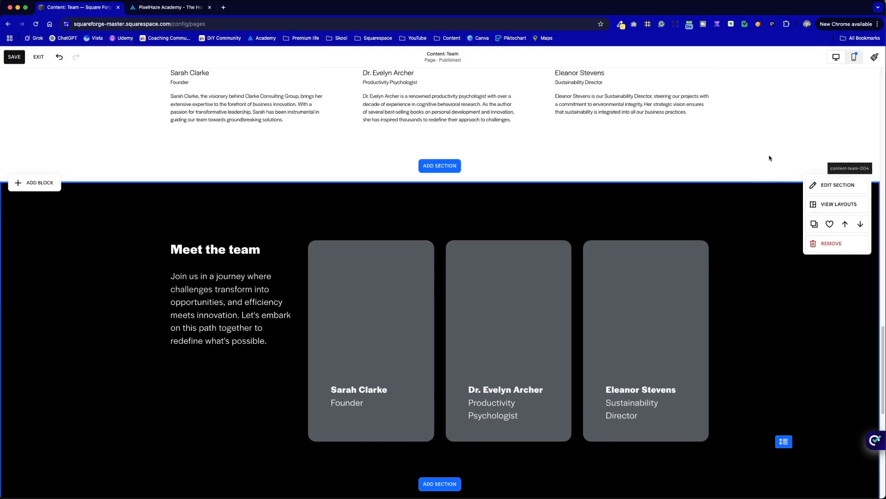
click(854, 57)
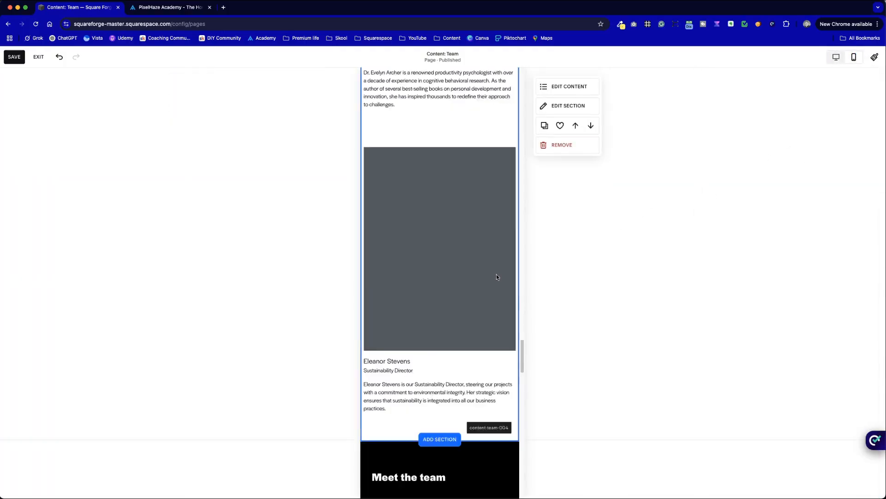
scroll(497, 276, down, 10)
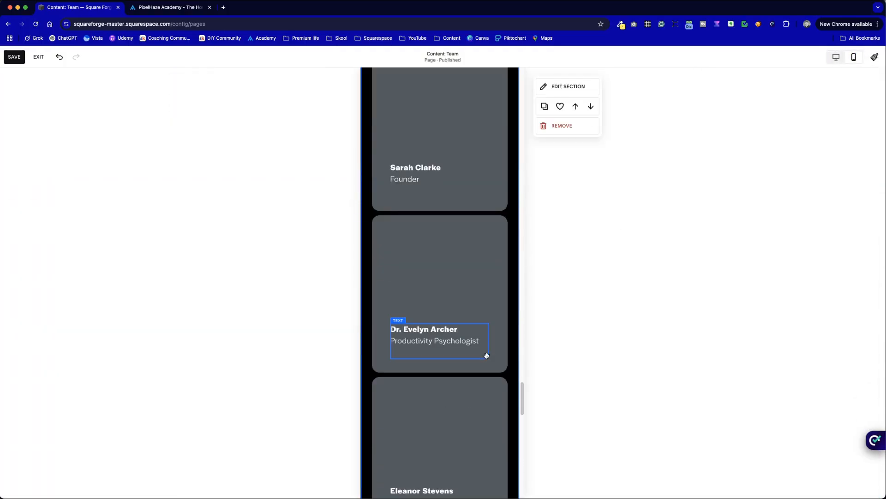
scroll(503, 375, down, 8)
scroll(503, 375, up, 5)
scroll(502, 375, down, 1)
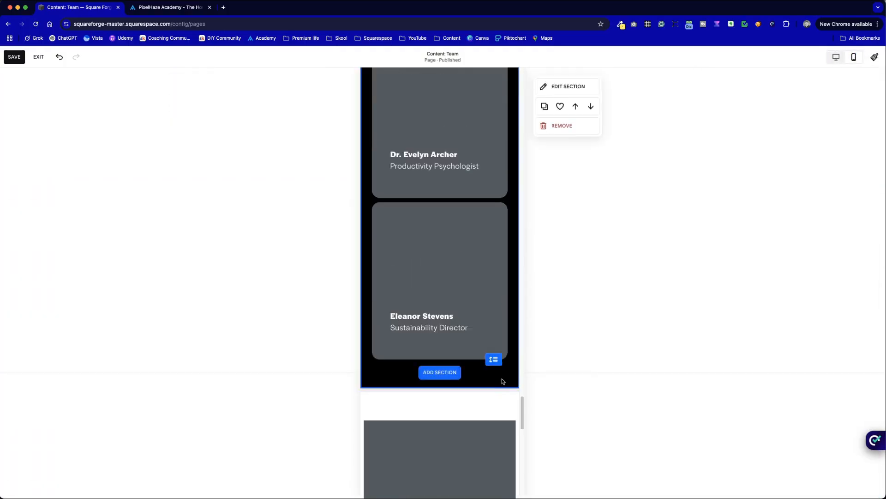
drag(502, 380, 428, 265)
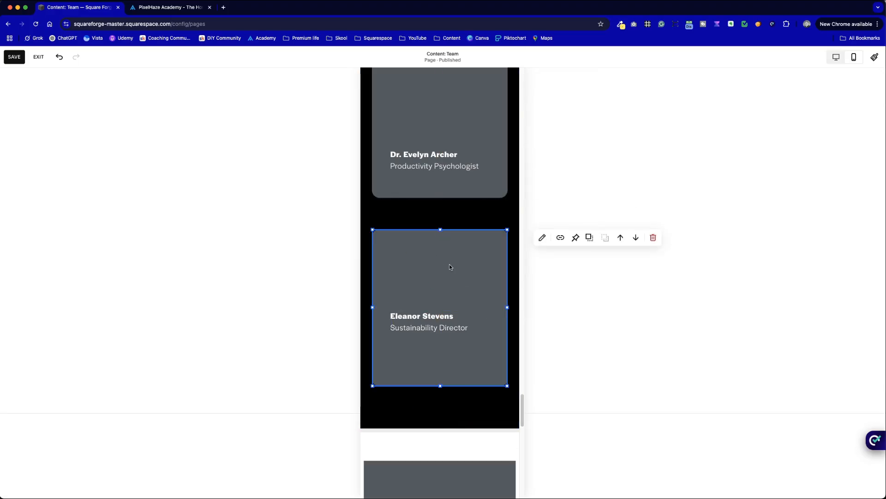
Step: Move the second card together with its text down so the gaps between the three mobile cards are even
scroll(485, 340, up, 4)
drag(509, 373, 434, 285)
scroll(465, 322, up, 3)
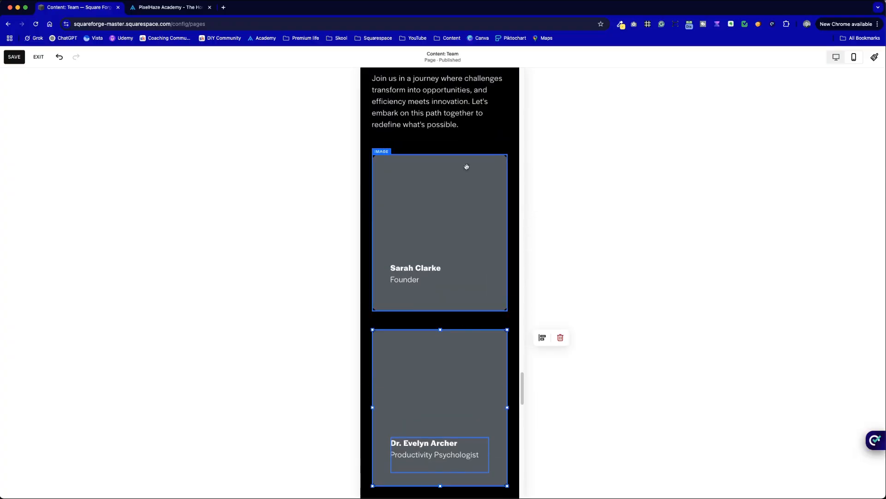
scroll(467, 230, down, 9)
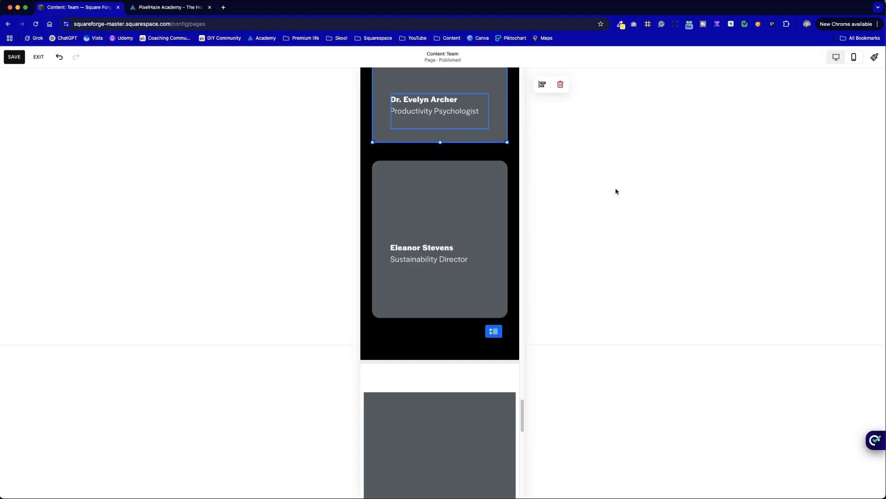
Step: Return to the desktop layout, select all three cards with their texts and duplicate them
click(836, 57)
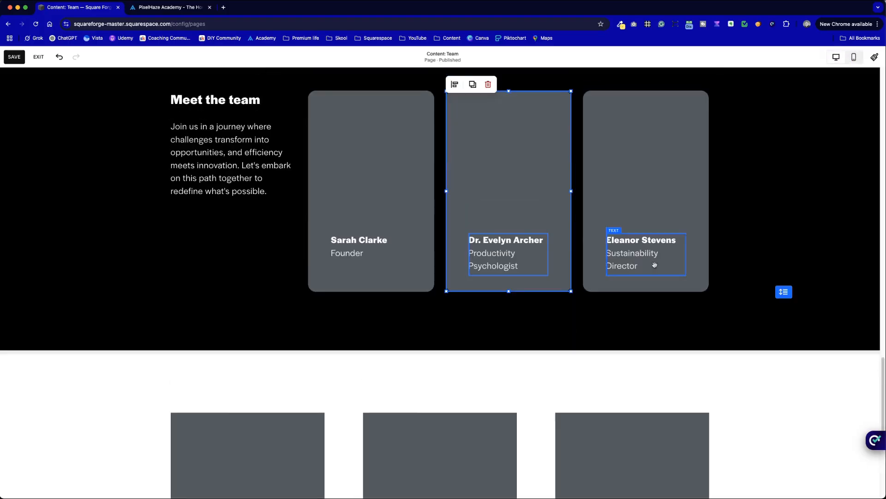
click(692, 323)
drag(691, 323, 412, 207)
click(335, 84)
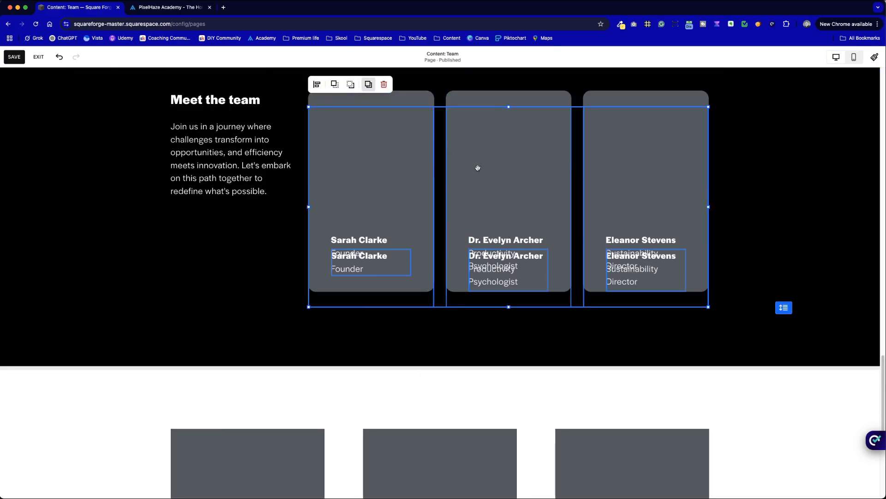
Step: Place the duplicated cards with their texts as a second row directly below the first row in the black section
drag(478, 167, 514, 360)
click(281, 319)
scroll(281, 318, down, 5)
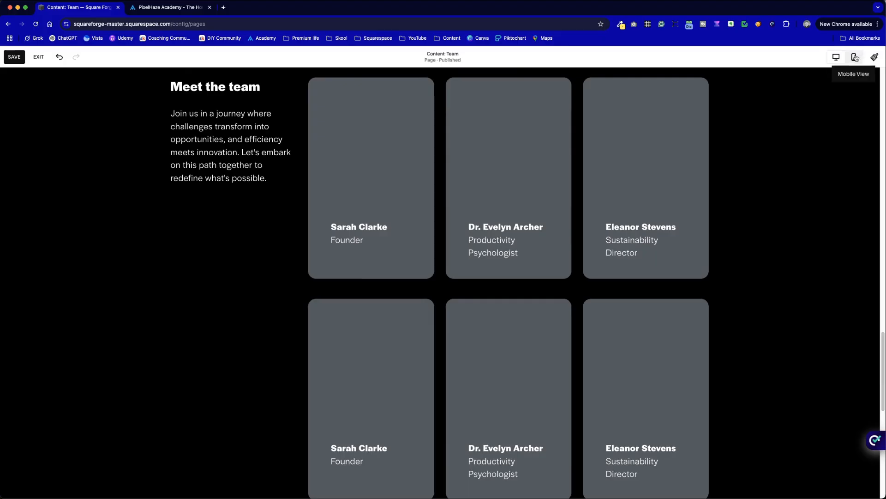
Step: Switch to the mobile layout and move the sixth card with its text down to widen the gap above it
click(855, 57)
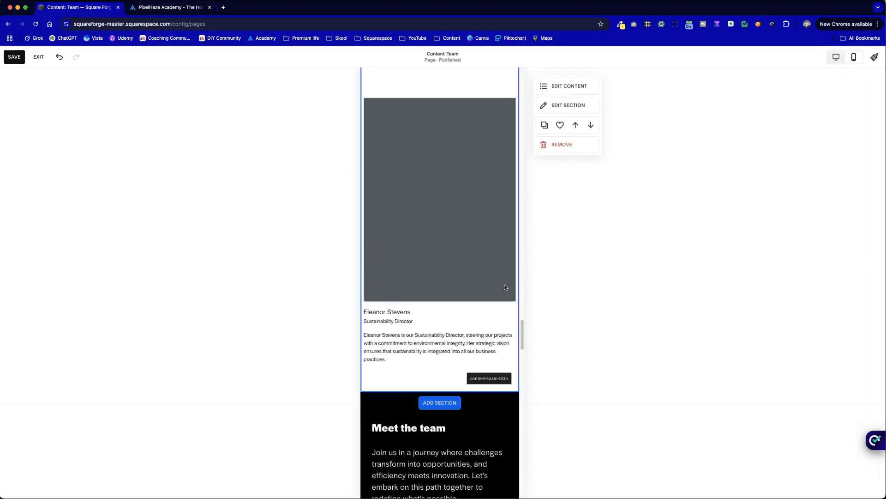
scroll(476, 290, down, 15)
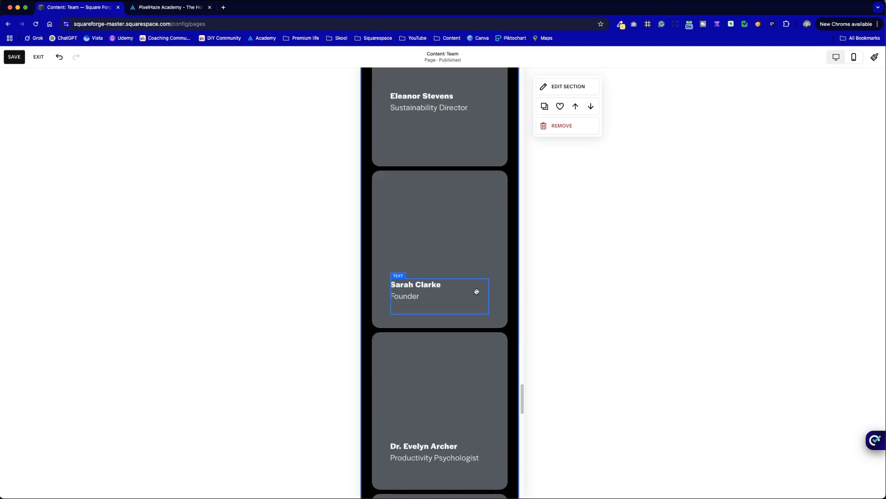
scroll(477, 291, down, 6)
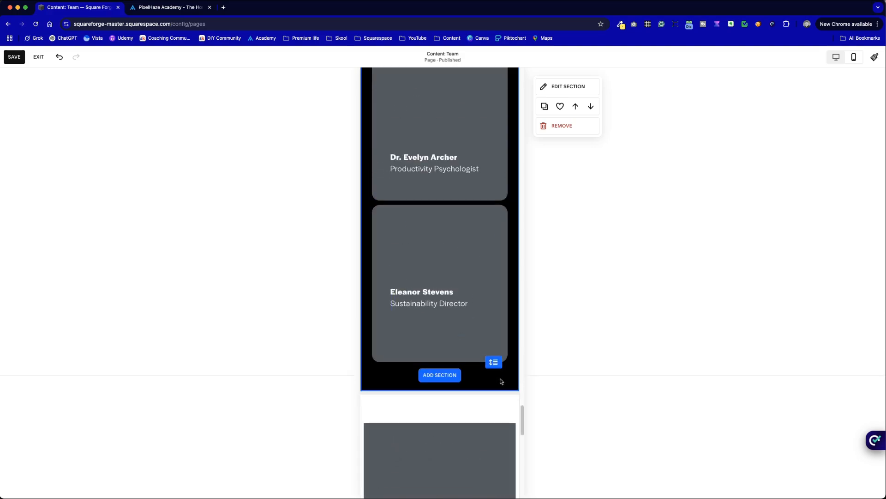
drag(417, 240, 418, 282)
scroll(430, 257, up, 6)
scroll(459, 334, down, 2)
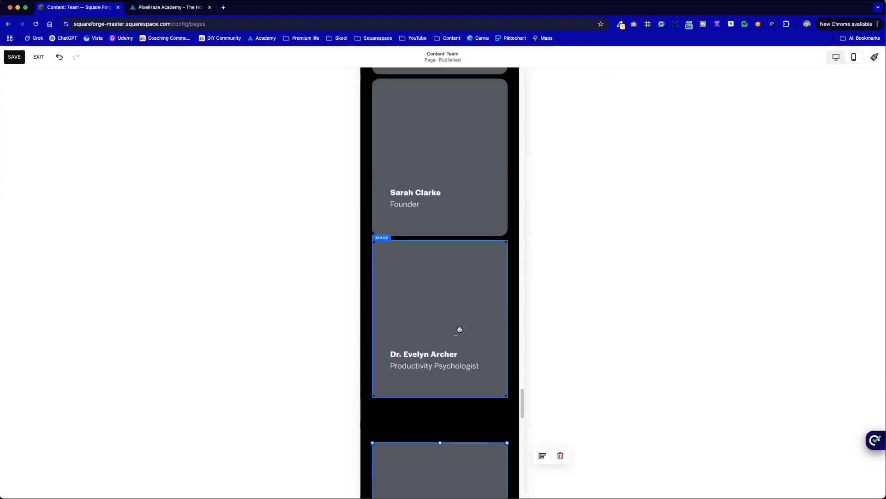
Step: Move the fifth and then the fourth mobile card down with their texts so the gaps between the cards are even
drag(493, 381, 425, 300)
drag(423, 264, 426, 291)
scroll(436, 256, up, 1)
scroll(436, 257, up, 4)
drag(479, 434, 418, 343)
mouse_move(435, 323)
mouse_down()
mouse_move(430, 346)
mouse_move(429, 338)
mouse_up()
Step: Move the name and title text of both Sustainability Director cards down to match the text position on the other mobile cards
scroll(436, 339, up, 3)
scroll(461, 300, up, 1)
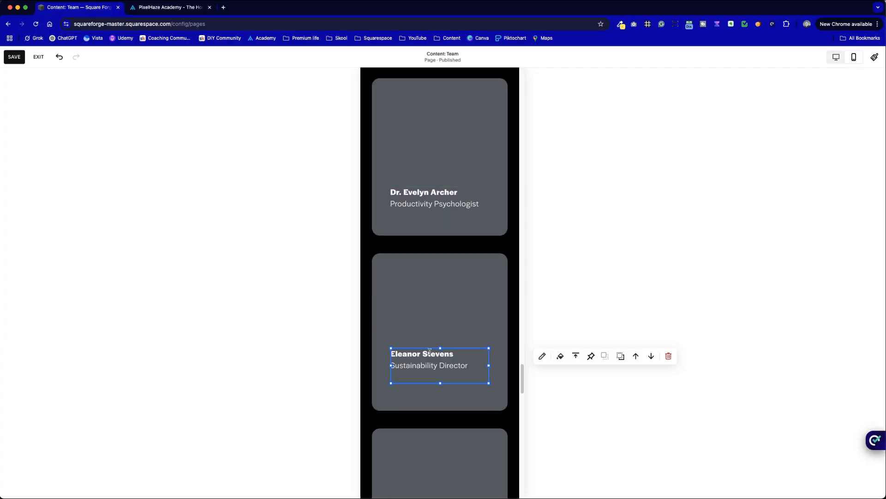
drag(434, 368, 434, 381)
scroll(424, 288, up, 5)
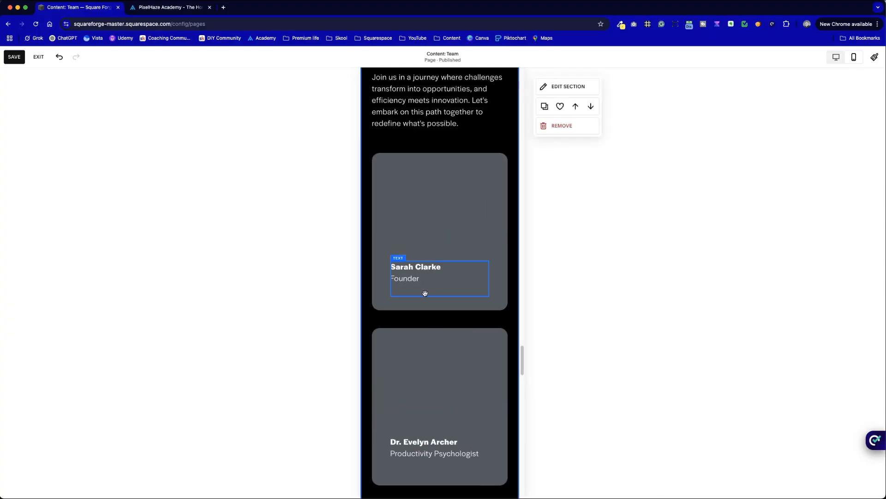
scroll(450, 312, down, 8)
scroll(449, 313, down, 10)
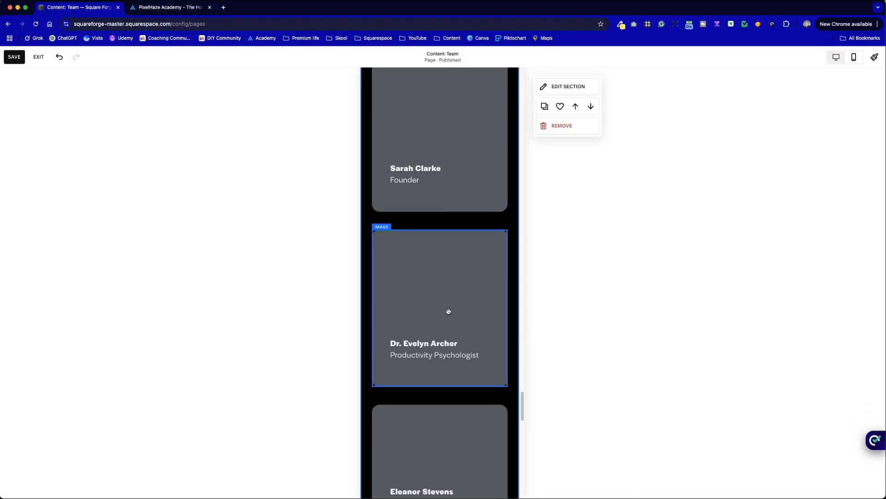
scroll(434, 286, down, 2)
drag(432, 215, 434, 242)
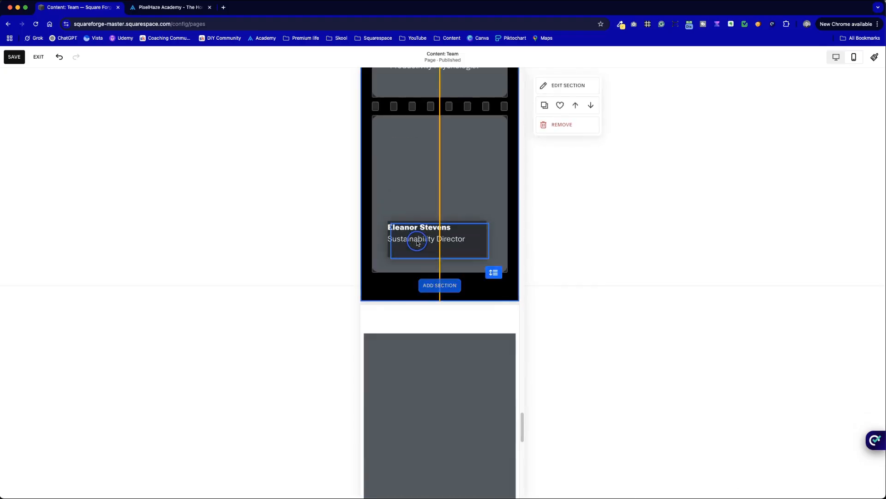
click(460, 284)
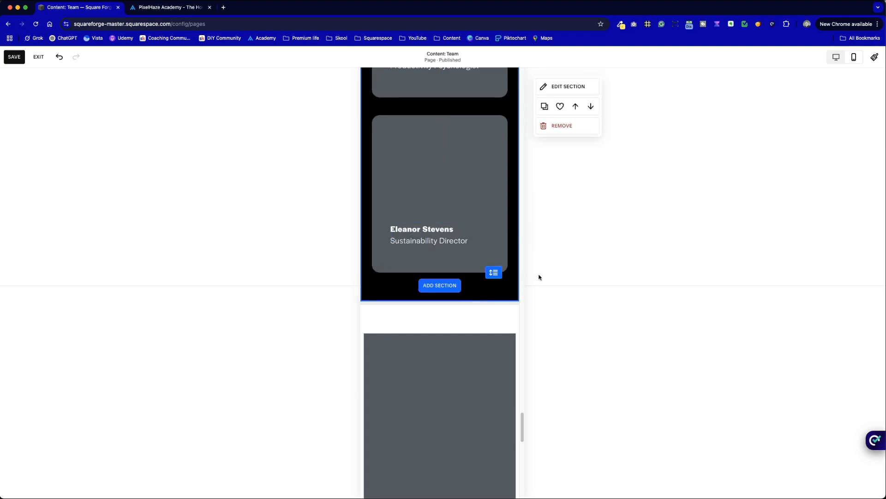
Step: Return to the desktop layout, check both card rows, and save the page and exit editing
click(836, 57)
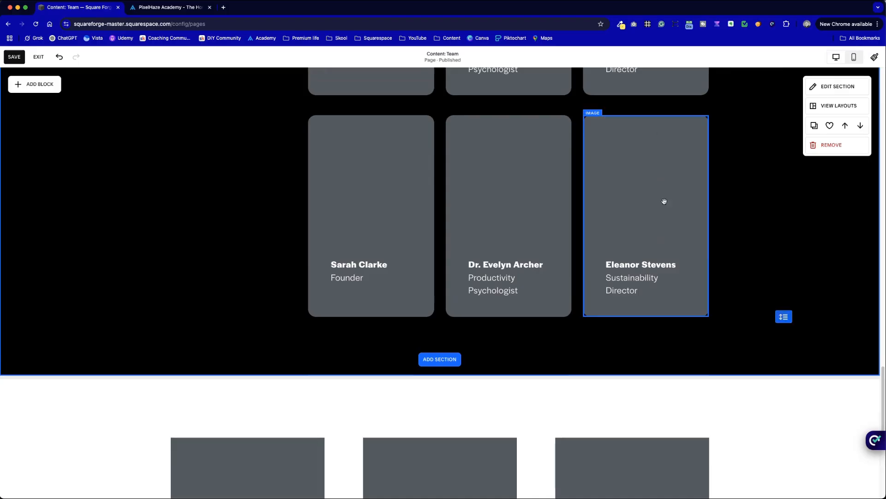
scroll(774, 304, up, 6)
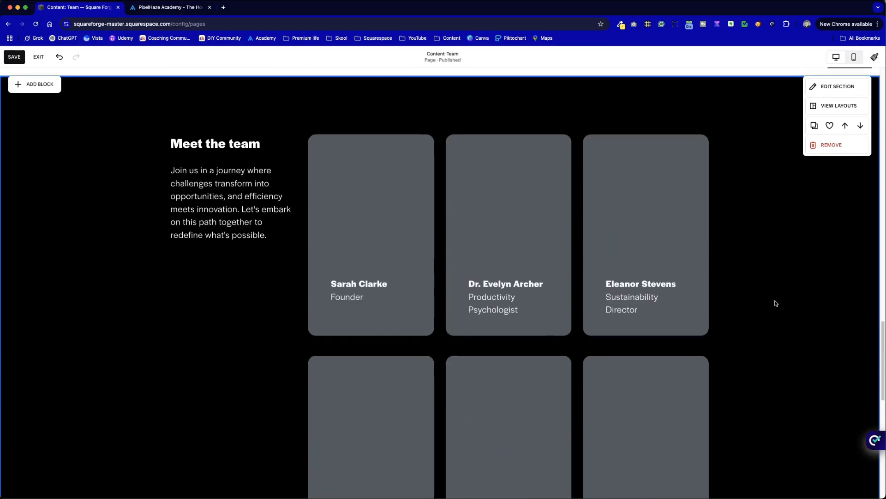
scroll(775, 303, down, 5)
scroll(229, 168, up, 1)
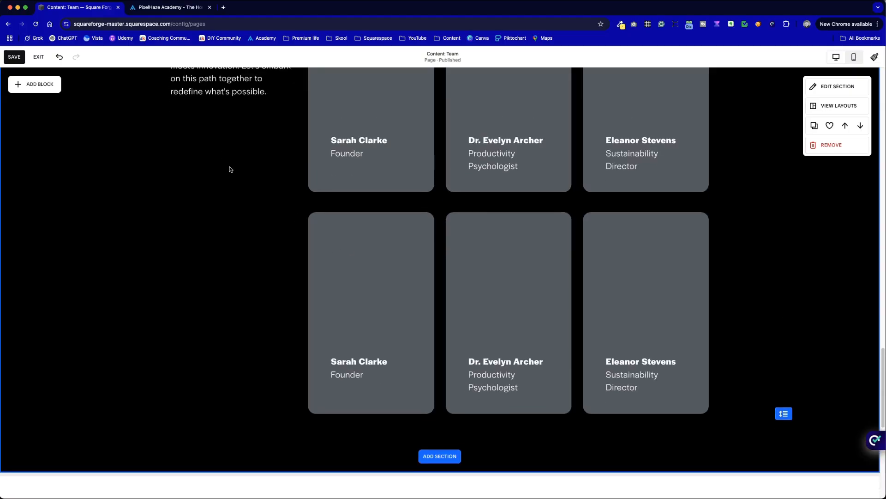
scroll(288, 258, down, 1)
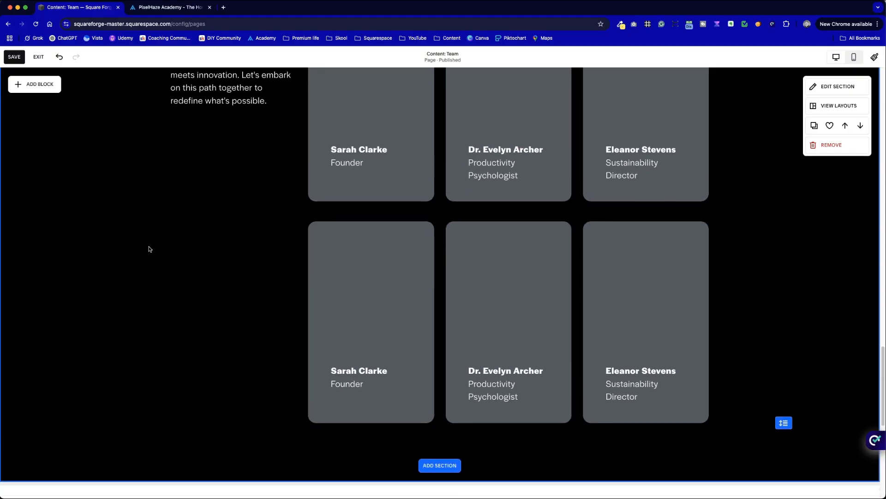
scroll(185, 247, up, 3)
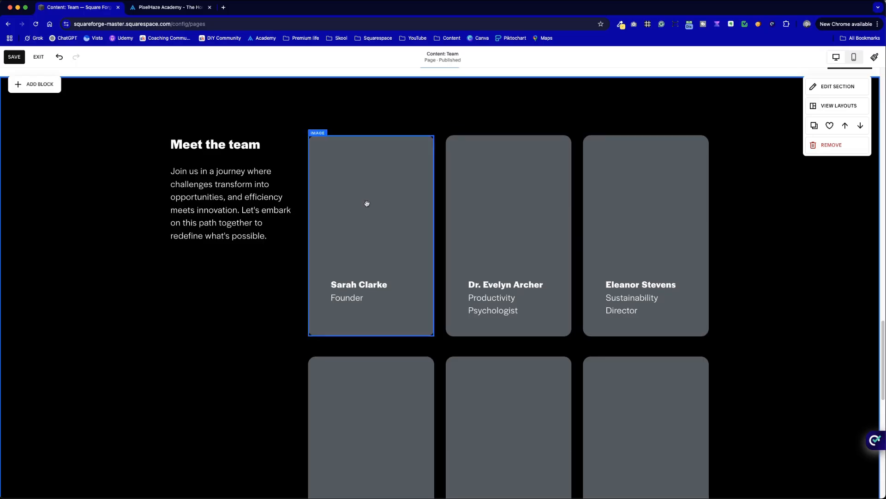
click(14, 57)
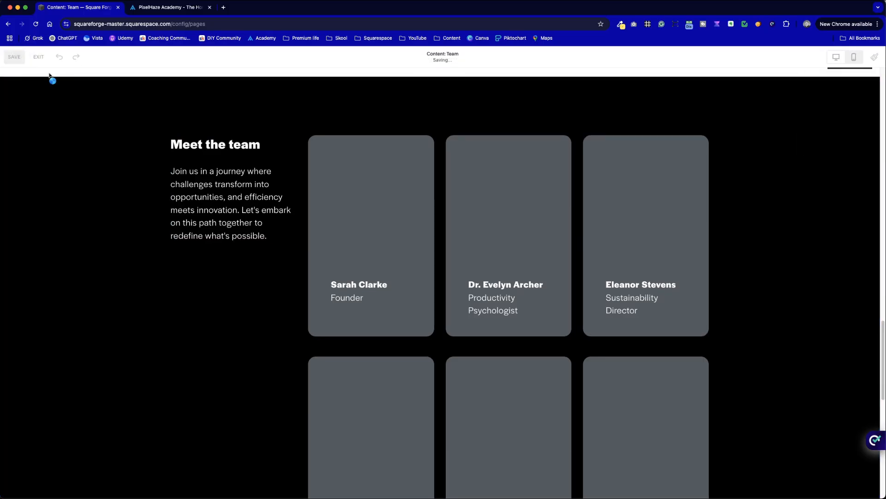
click(39, 57)
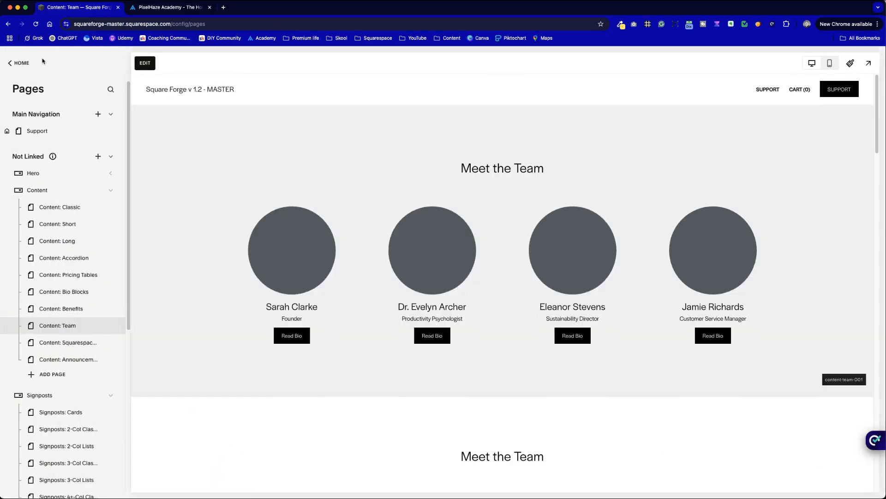
Step: Review the saved black "Meet the team" section with its heading, intro text and two card rows in the page preview
scroll(540, 251, down, 15)
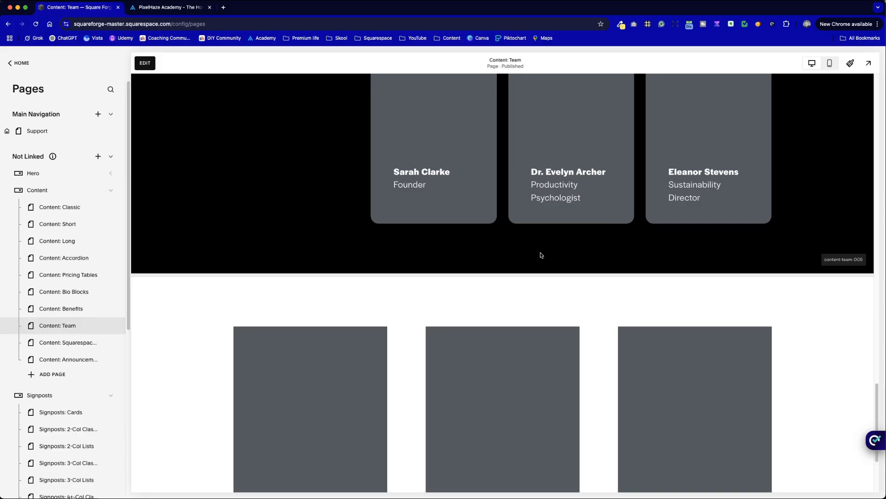
scroll(519, 306, up, 10)
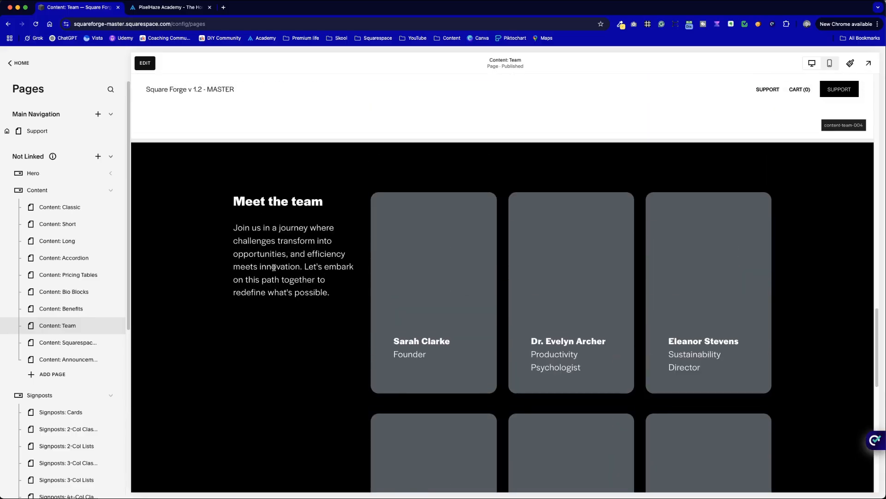
scroll(416, 369, down, 3)
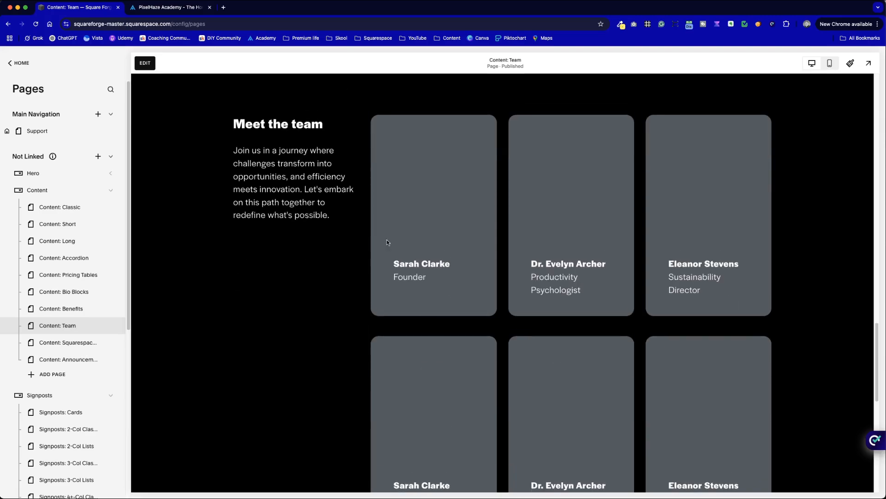
Step: Switch to the PixelHaze Academy site and look over its coaches section and the rest of the home page
click(189, 6)
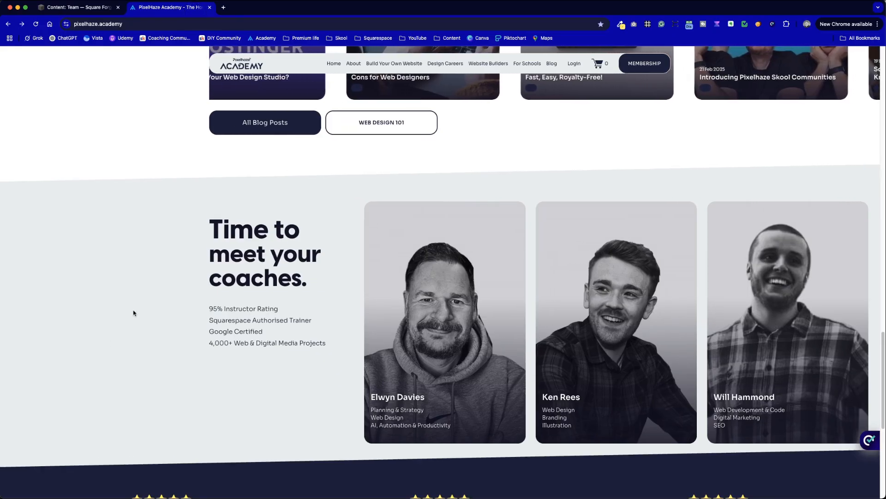
scroll(134, 319, down, 5)
scroll(134, 322, down, 3)
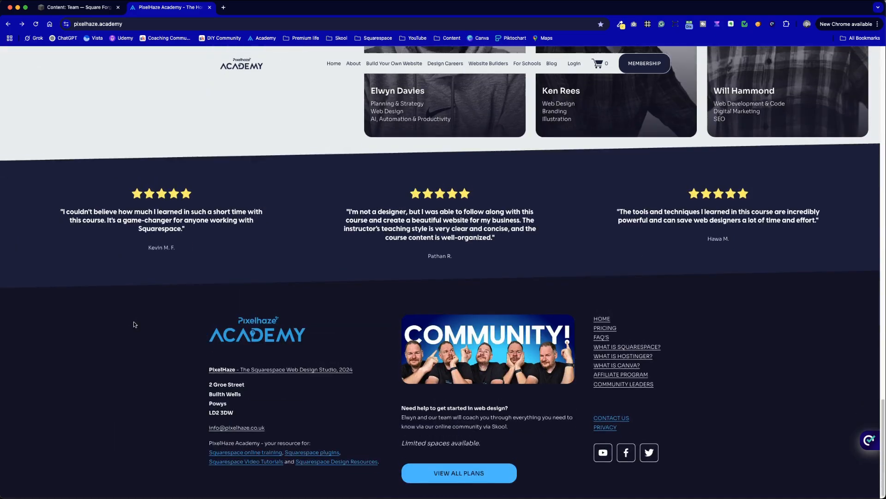
scroll(135, 323, up, 12)
scroll(135, 324, up, 20)
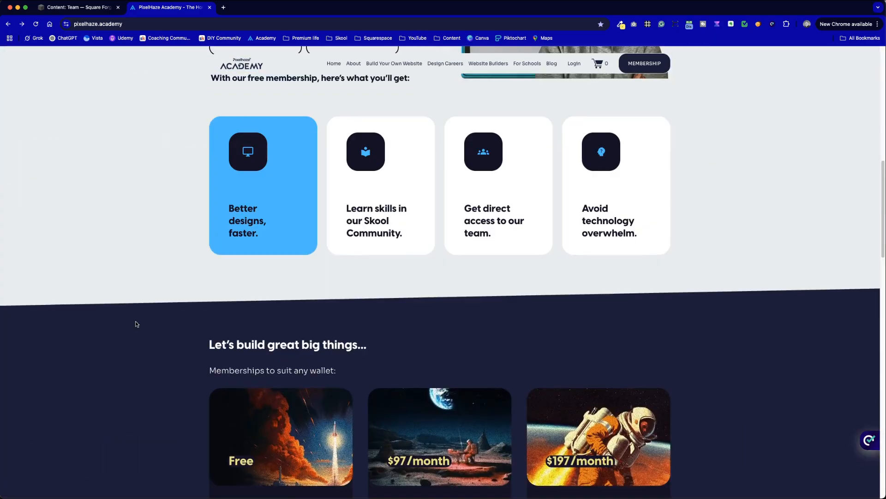
scroll(136, 325, up, 3)
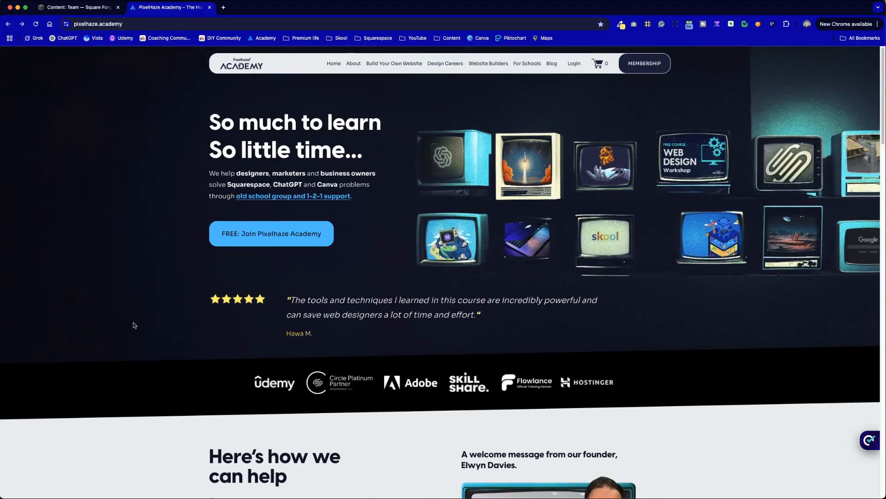
Step: Open the site's Membership page and look over the three membership plans
click(631, 73)
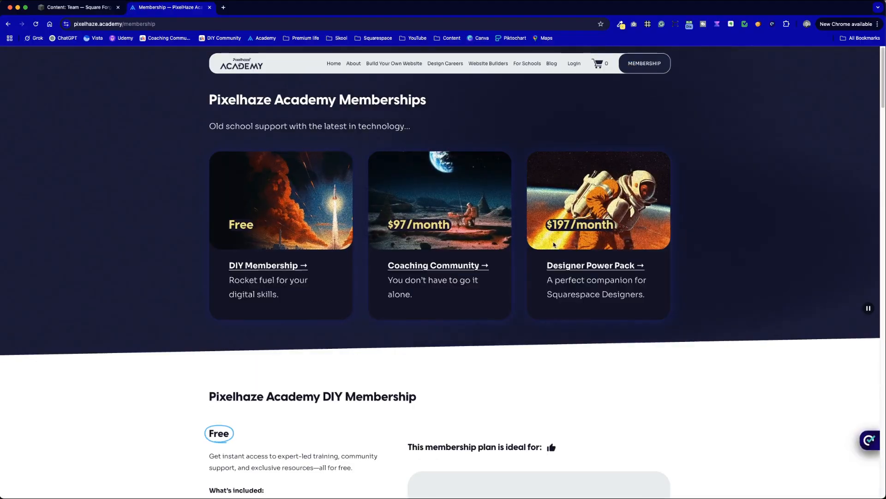
scroll(554, 245, down, 2)
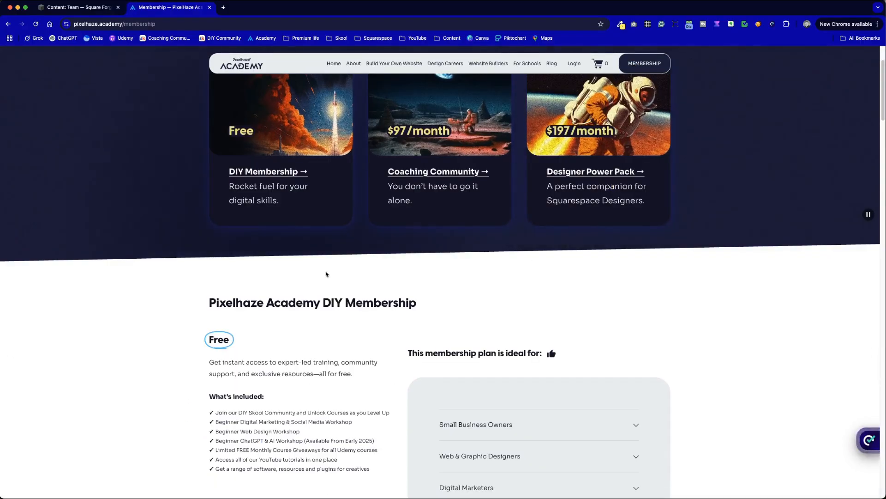
scroll(326, 274, up, 2)
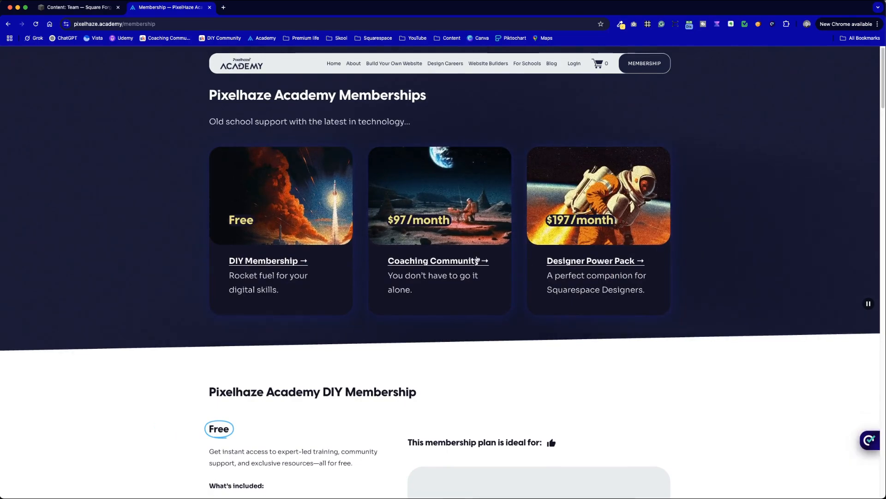